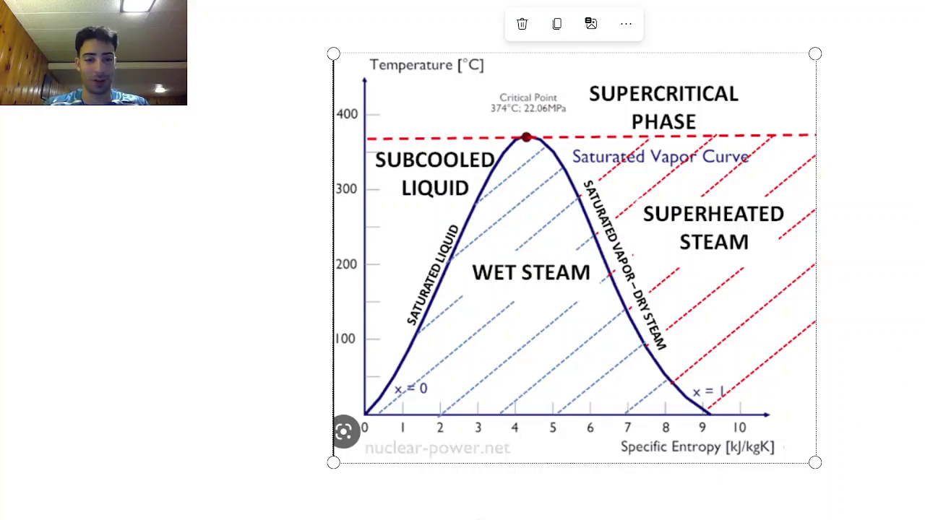
Switch from the whiteboard's steam T-s diagram to the ChatGPT start page.
key(alt+Tab)
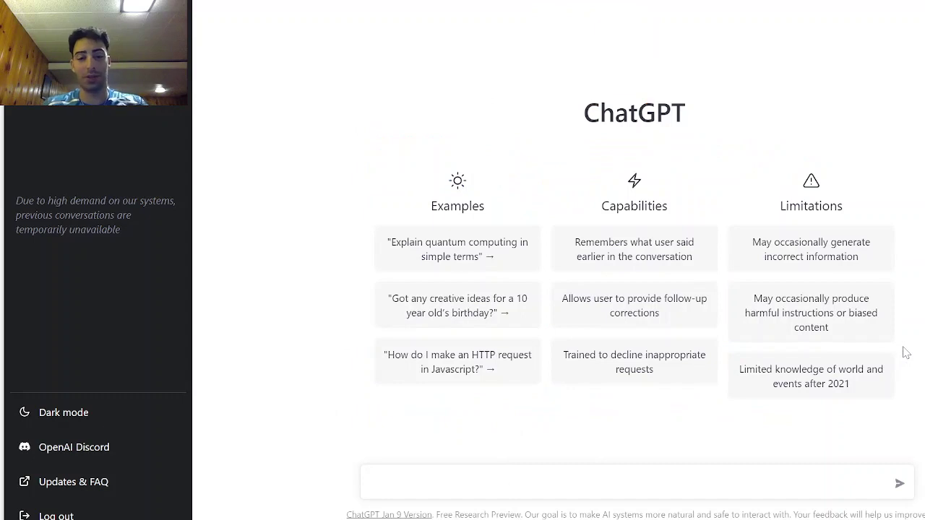
Ask ChatGPT 'what is the phase of water at 20bar and 250C'.
text(what is the p)
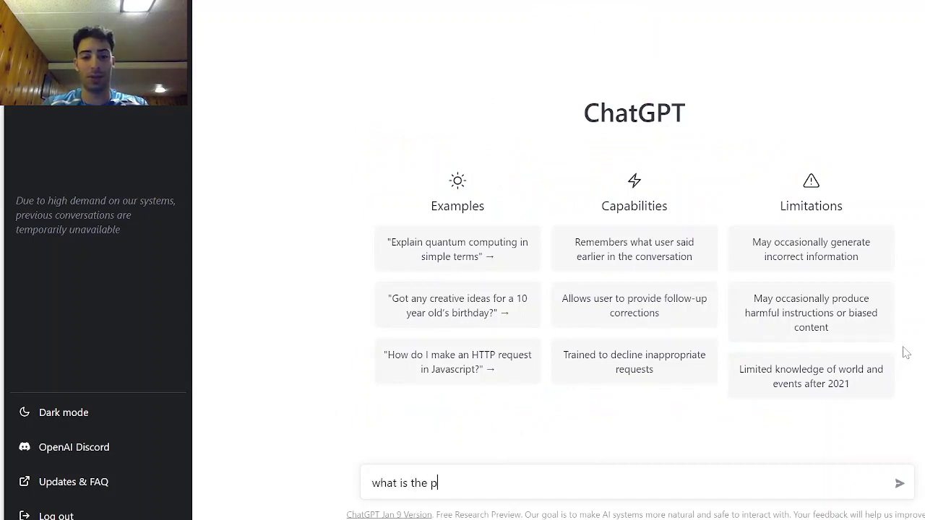
text(hase of )
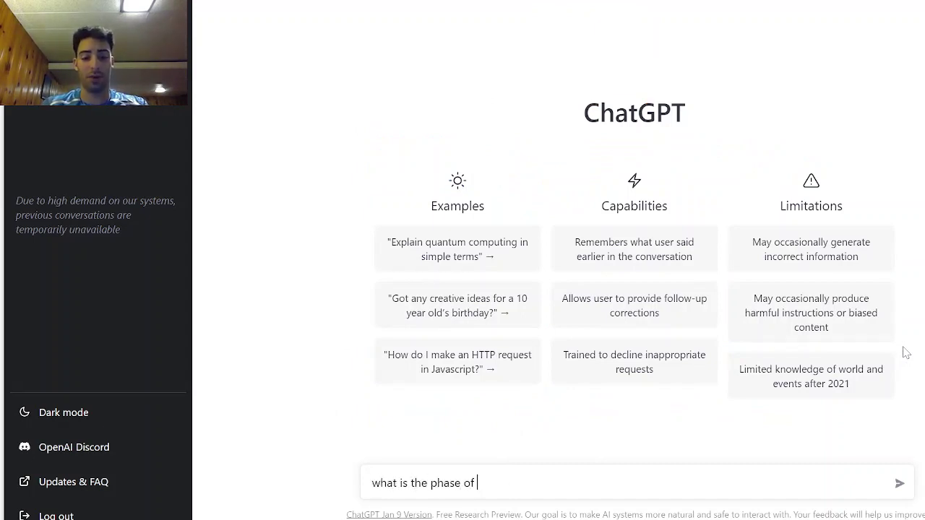
text(water at)
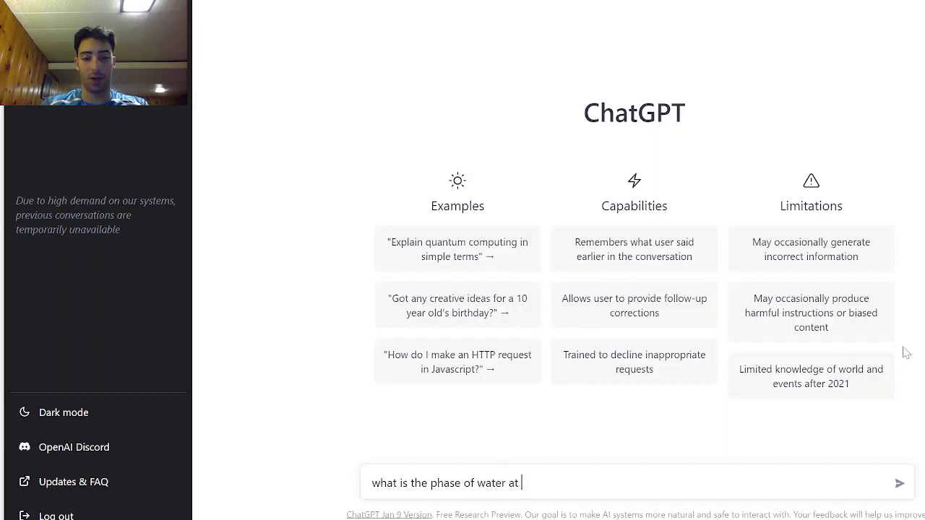
text( 20bar )
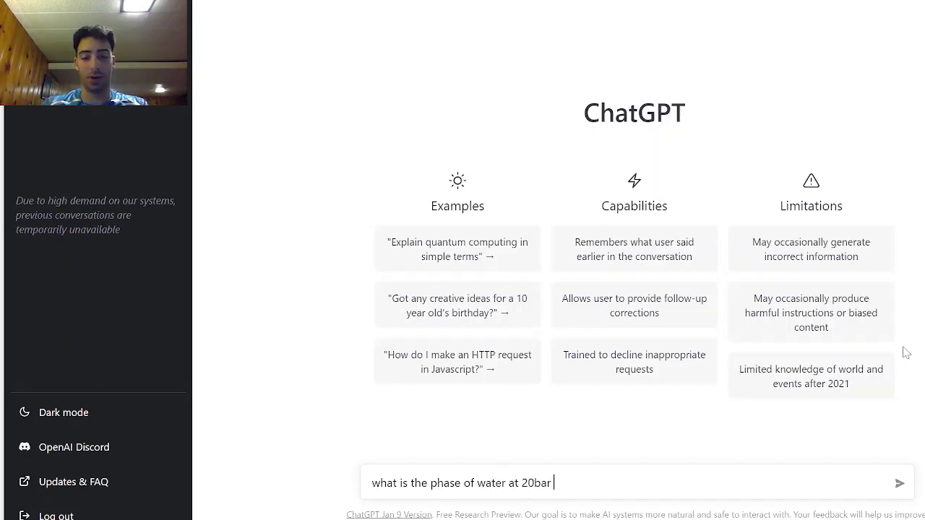
text(and 250)
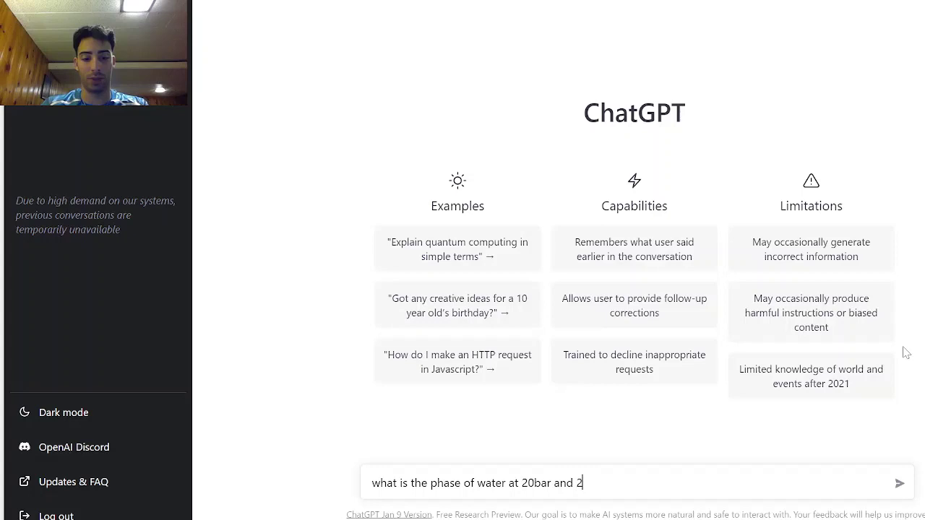
text(C)
key(Return)
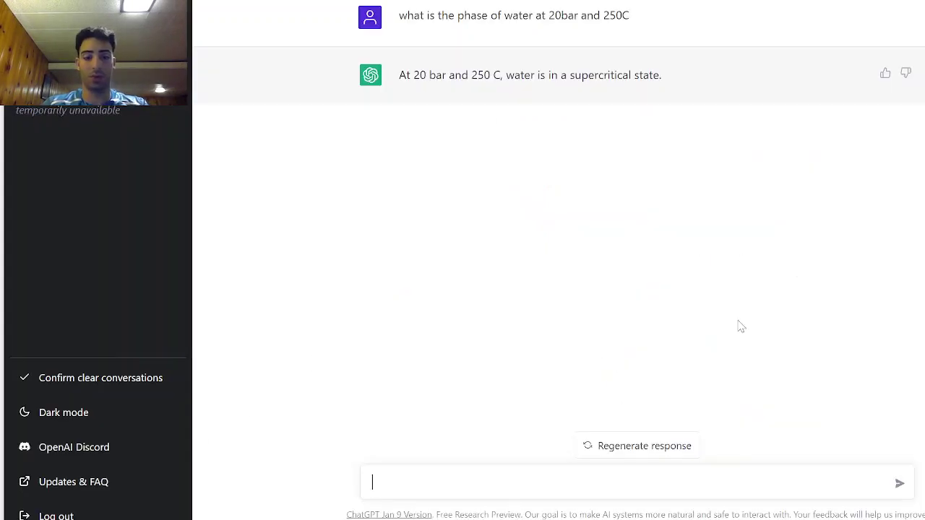
Ask the phase of water at 5bar and 120C, then follow up 'is that subcooled liquid?'.
text(wh)
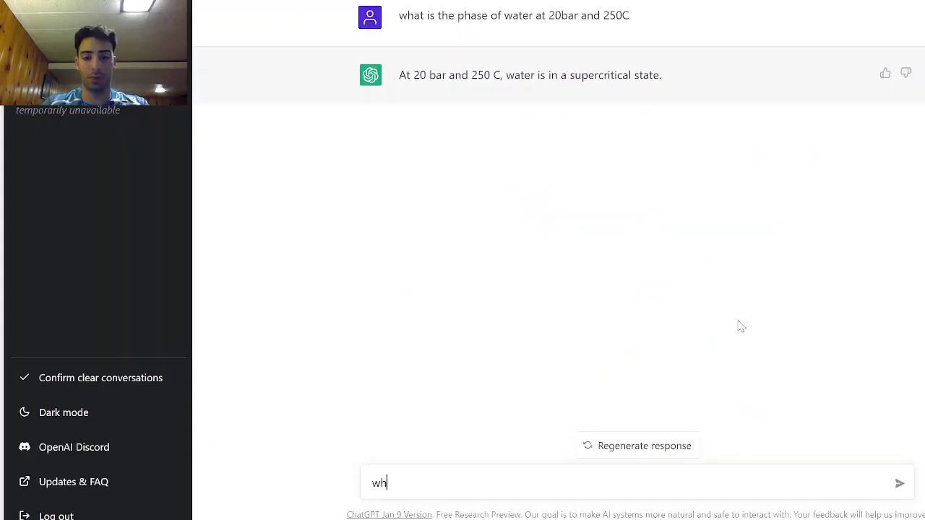
text(at is the ph)
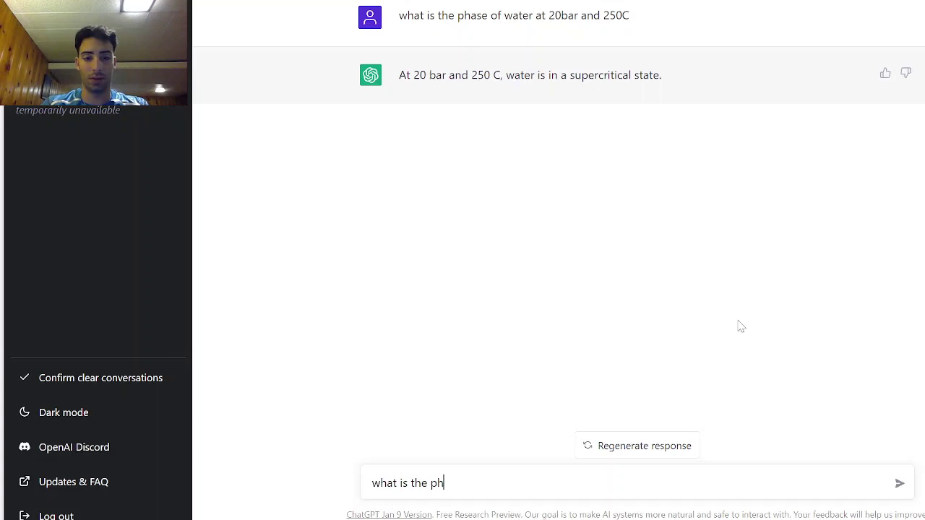
text(ase of water at )
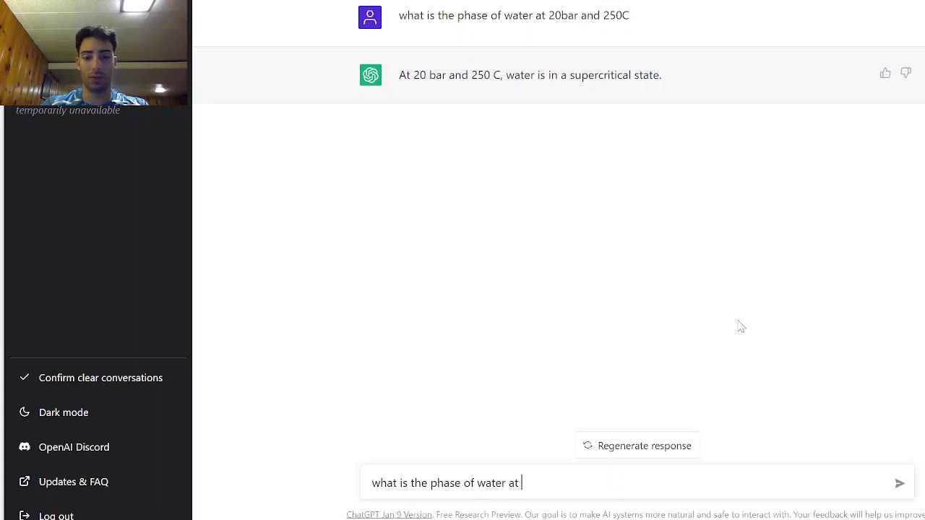
text(5)
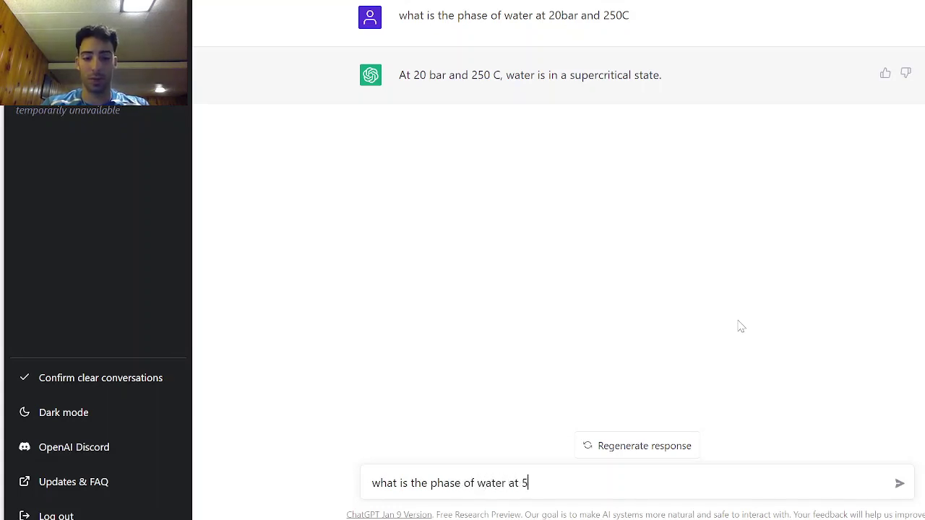
text(bar and 1)
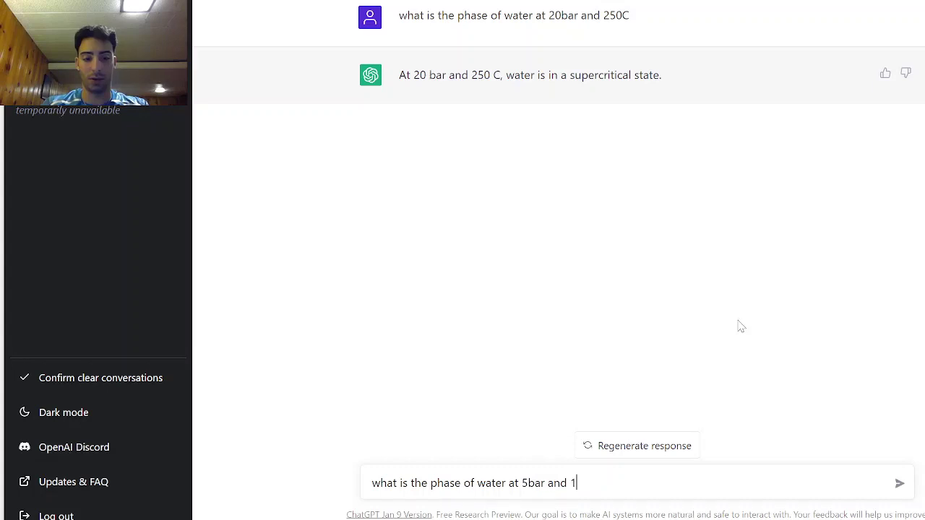
text(20C)
key(Return)
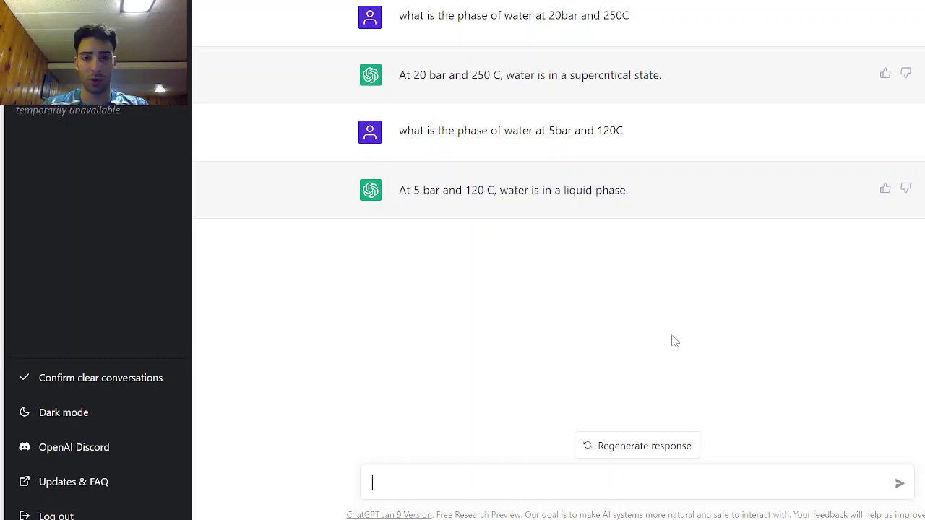
text(is a)
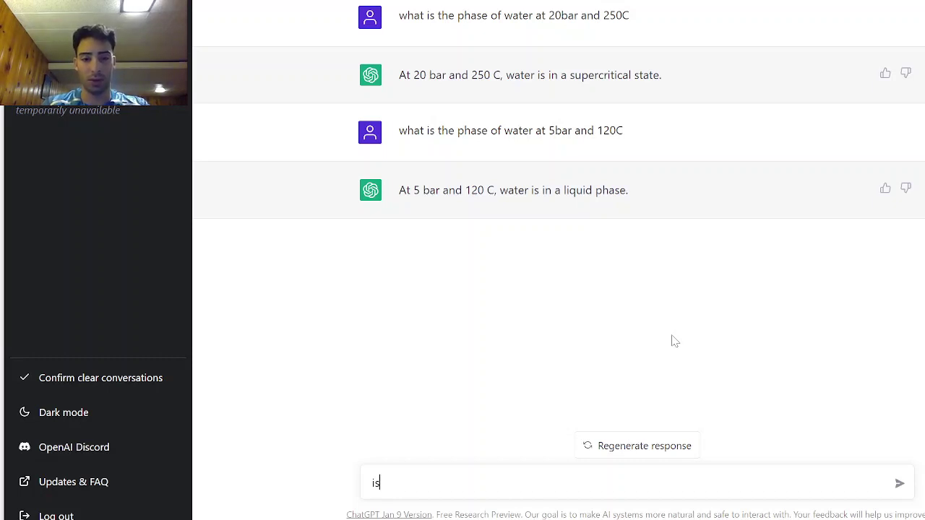
key(BackSpace)
text(that sub)
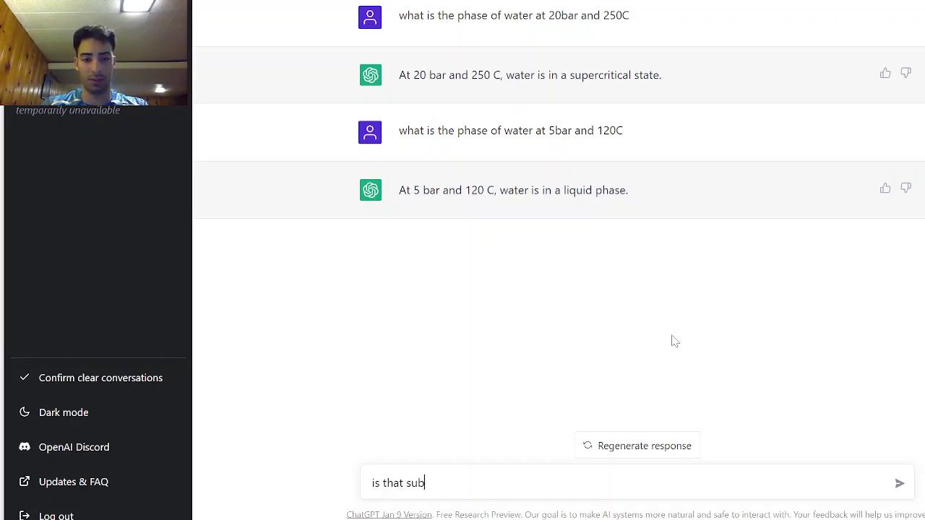
text(cooled liquid?)
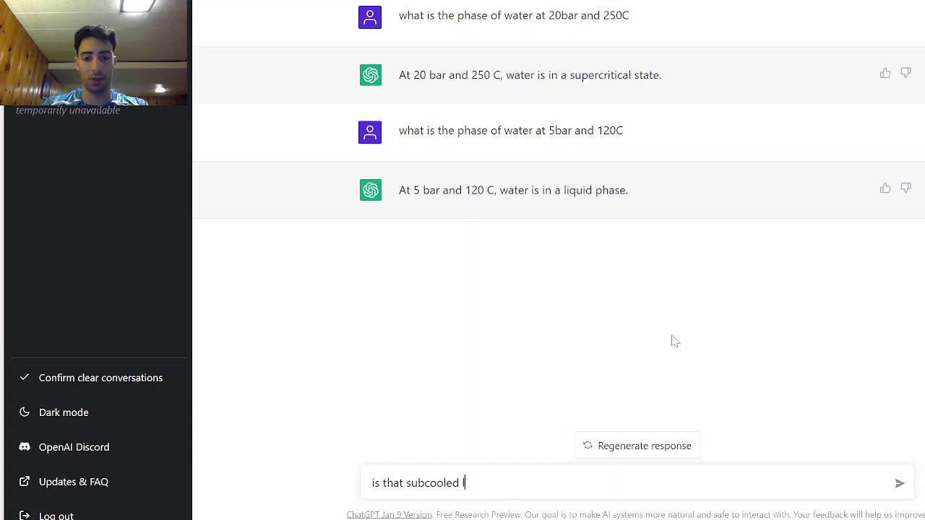
key(Return)
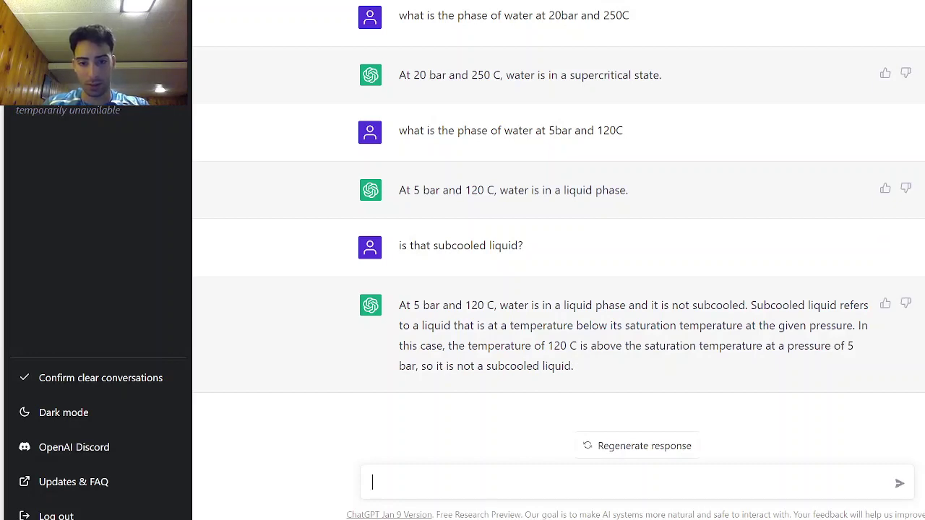
Ask 'so is it satureated liquid', then check the steam T-s diagram on the whiteboard.
text(so is it)
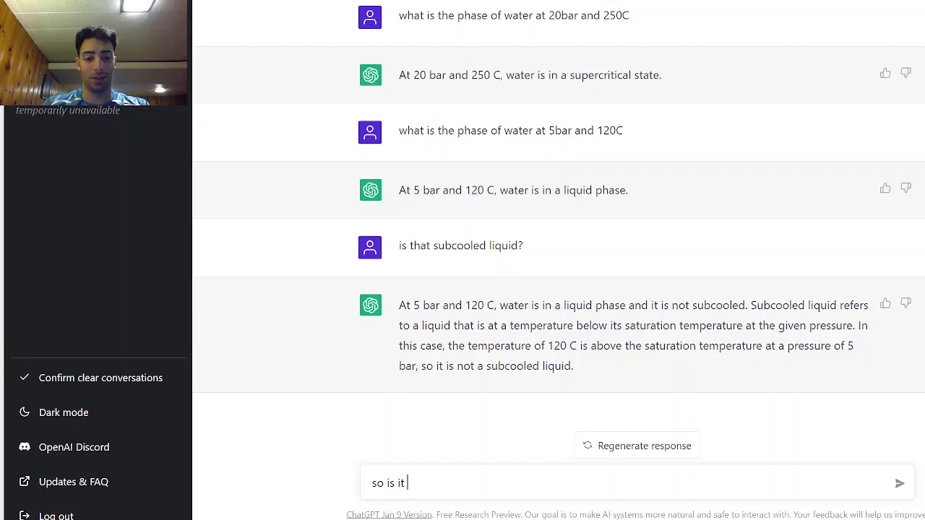
text( satu)
key(BackSpace)
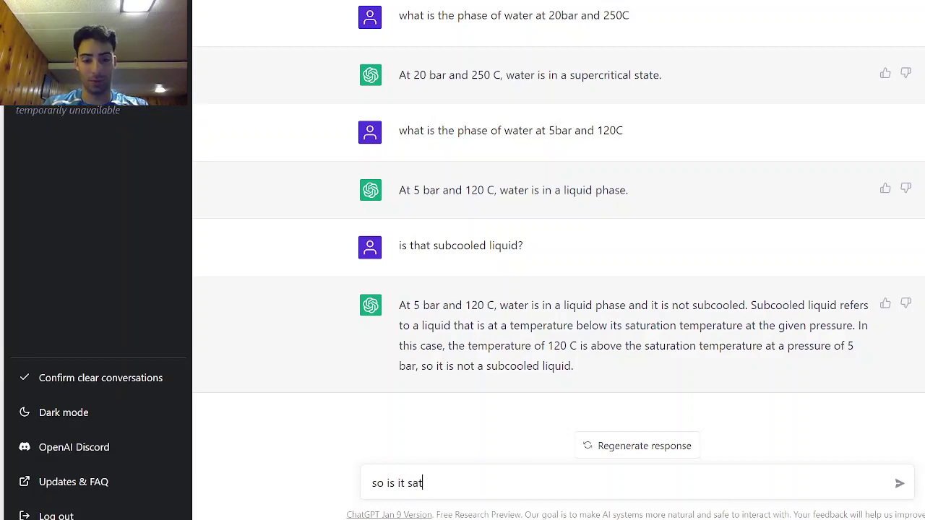
text(ureated )
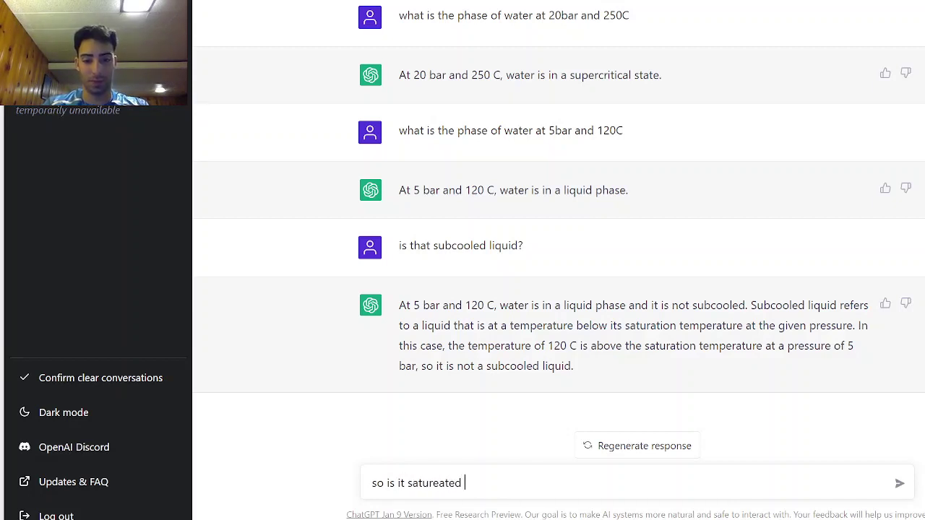
text(liquid)
key(Return)
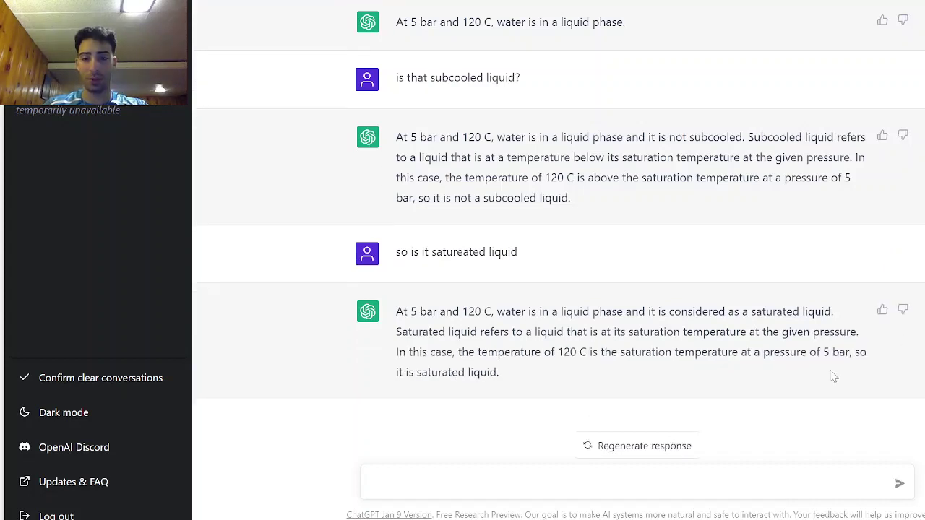
key(alt+Tab)
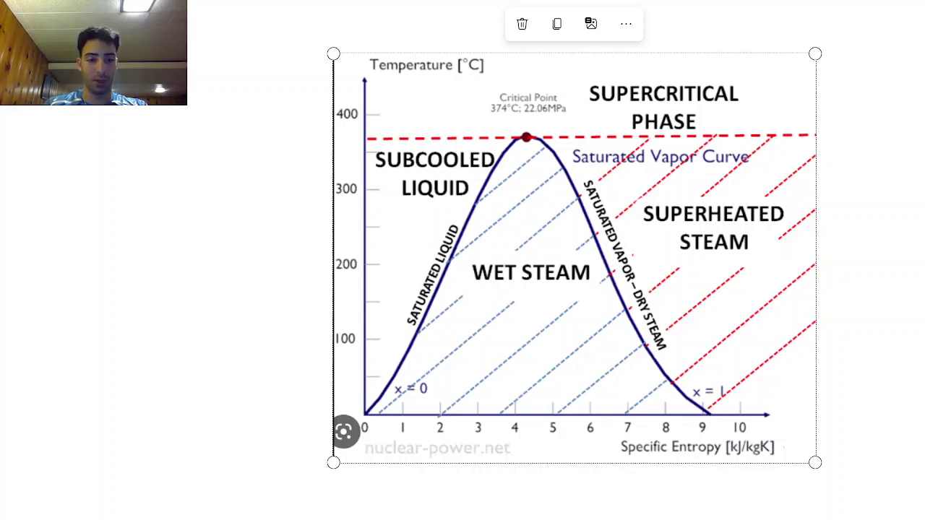
Back in ChatGPT, ask 'what is the specific volume of those conditions'.
key(alt+Tab)
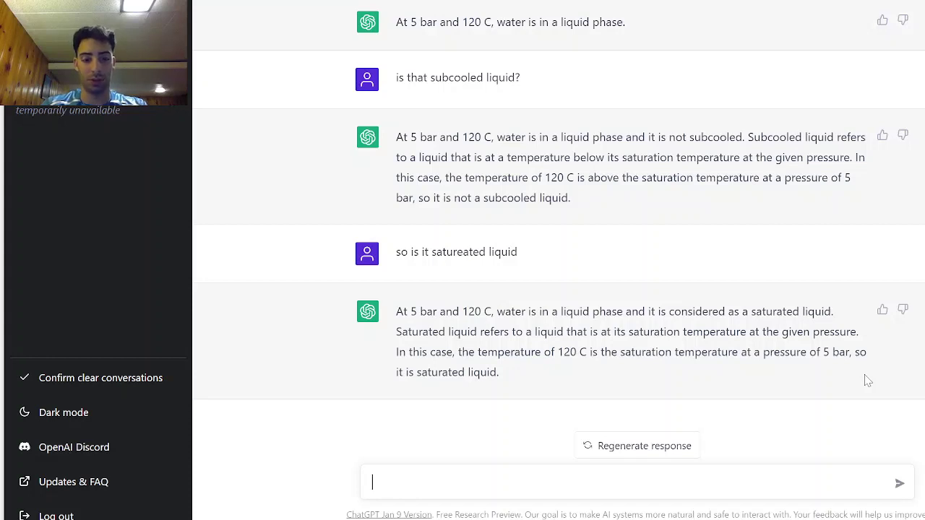
text(what is the s)
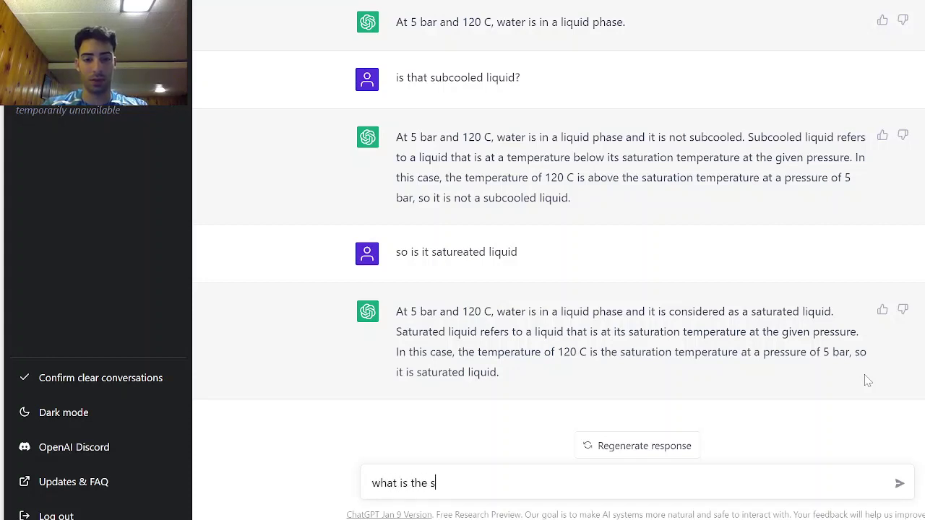
text(pecific)
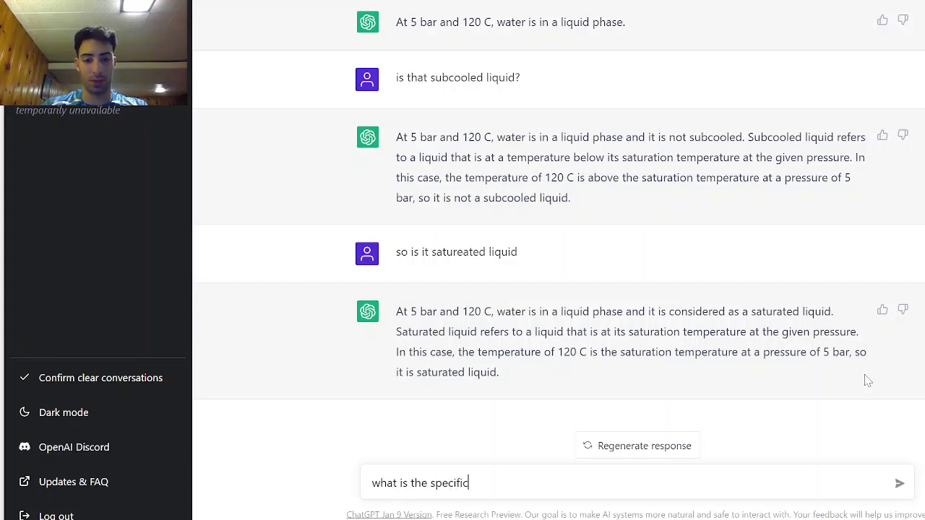
text( volume of t)
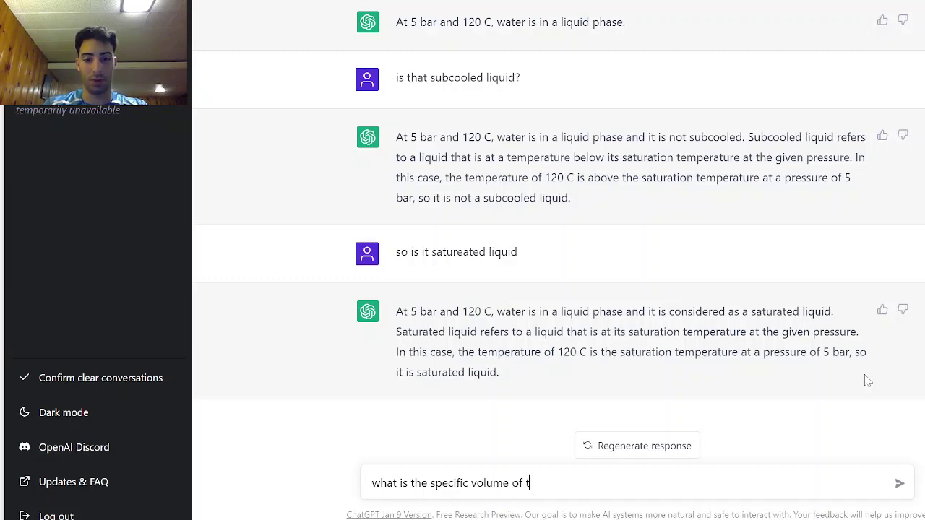
text(hose conditions)
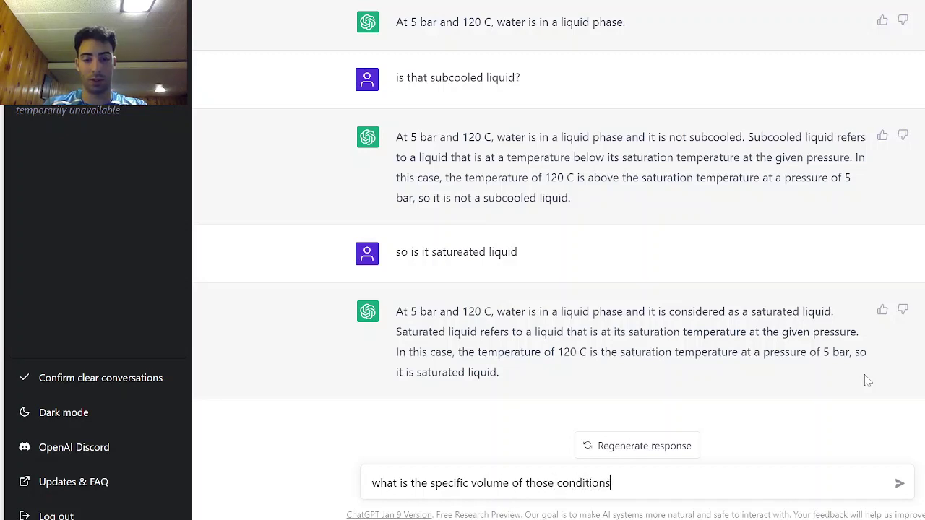
key(Return)
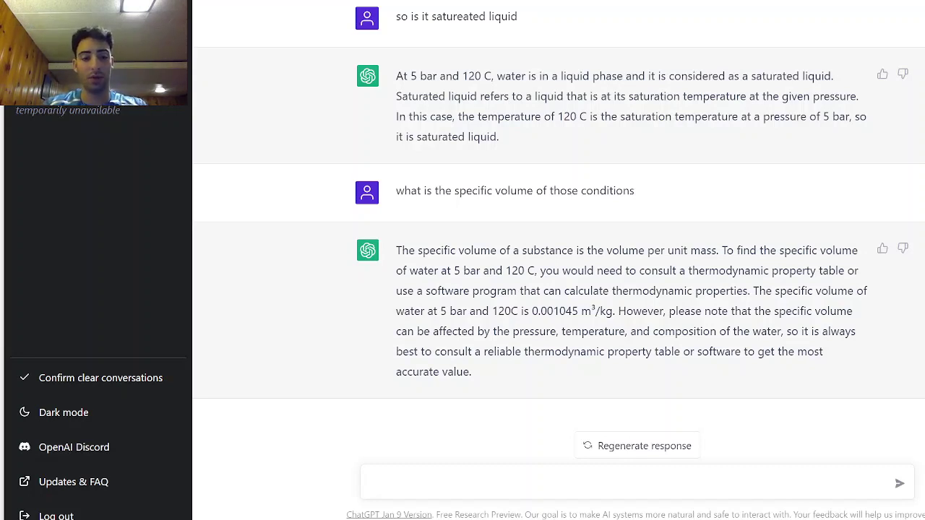
Ask 'what is the specific entropy of water at 25kpa and 130K'.
text(what is the s)
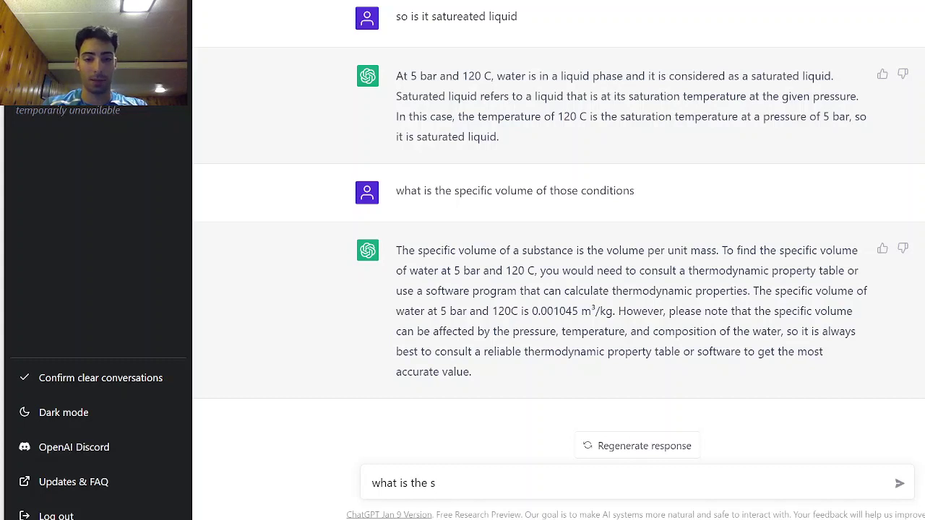
text(pecifi)
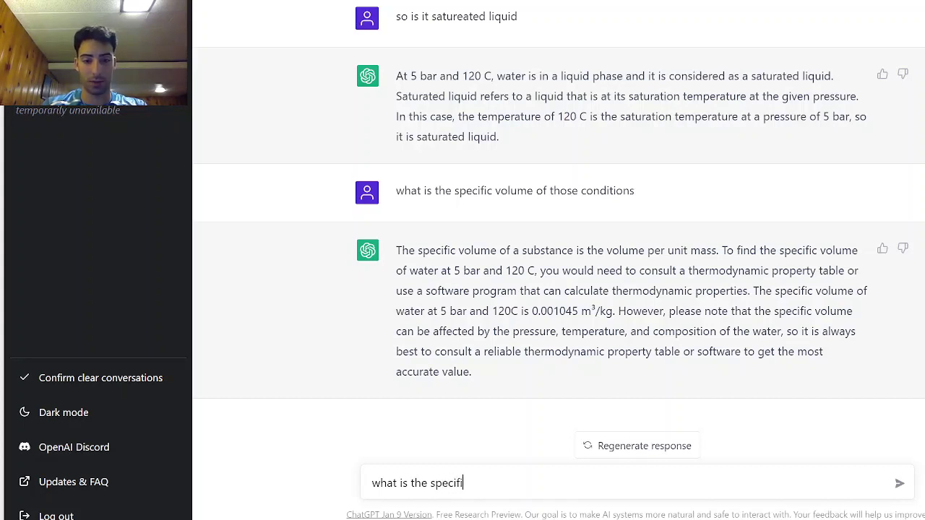
text(c entrop)
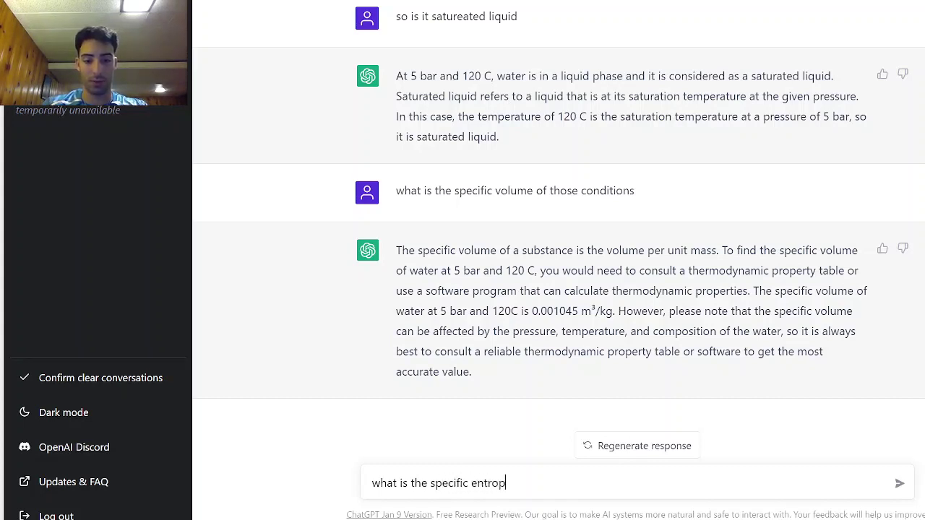
text(y of w)
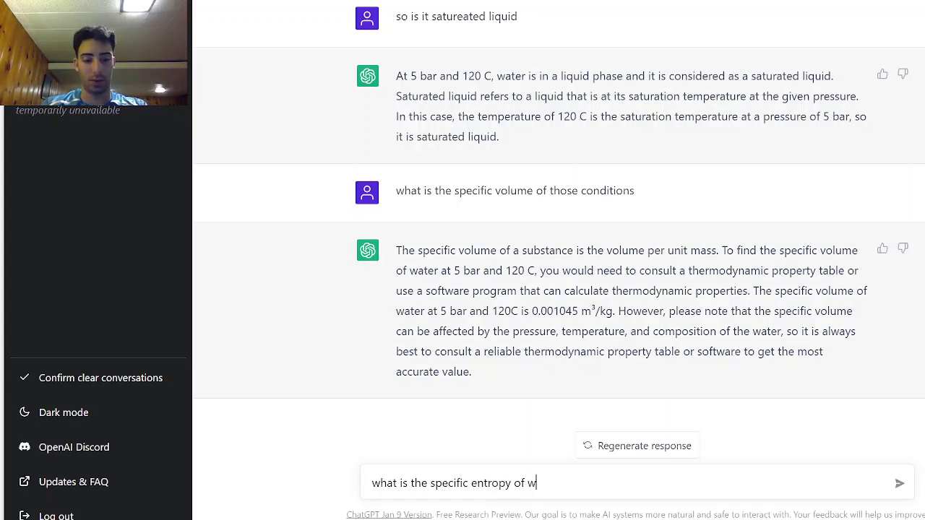
text(ater at )
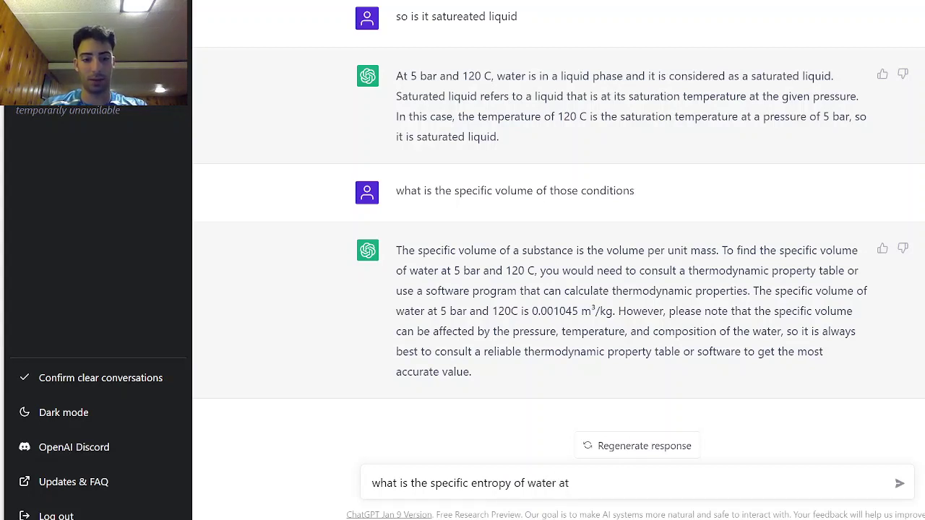
text(2)
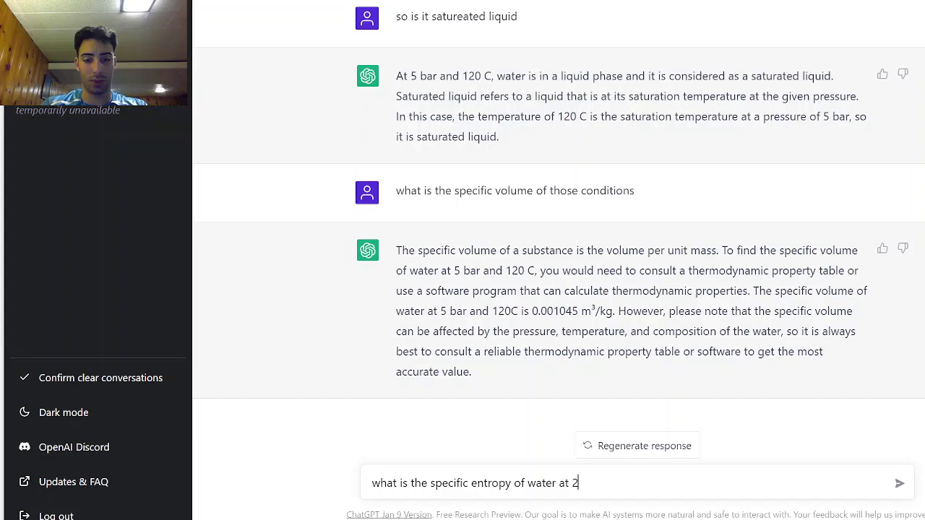
text(5kp)
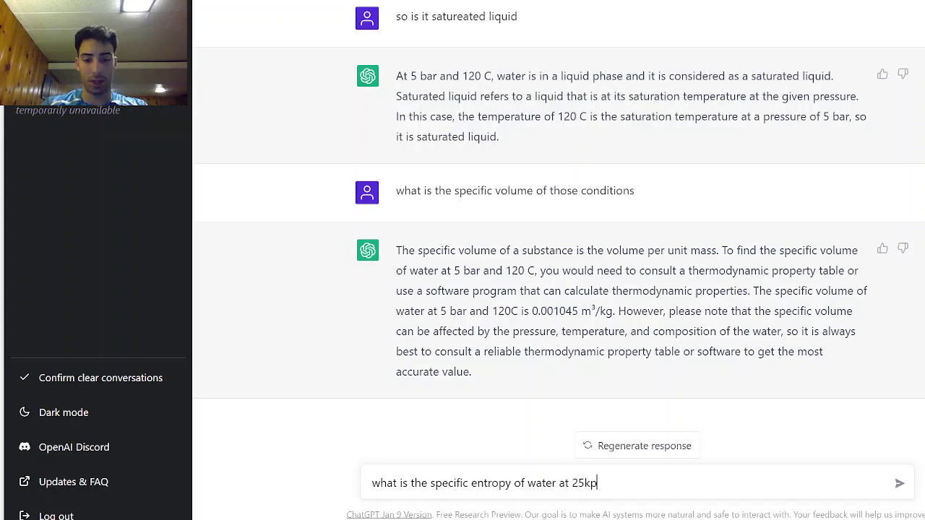
text(a and 1)
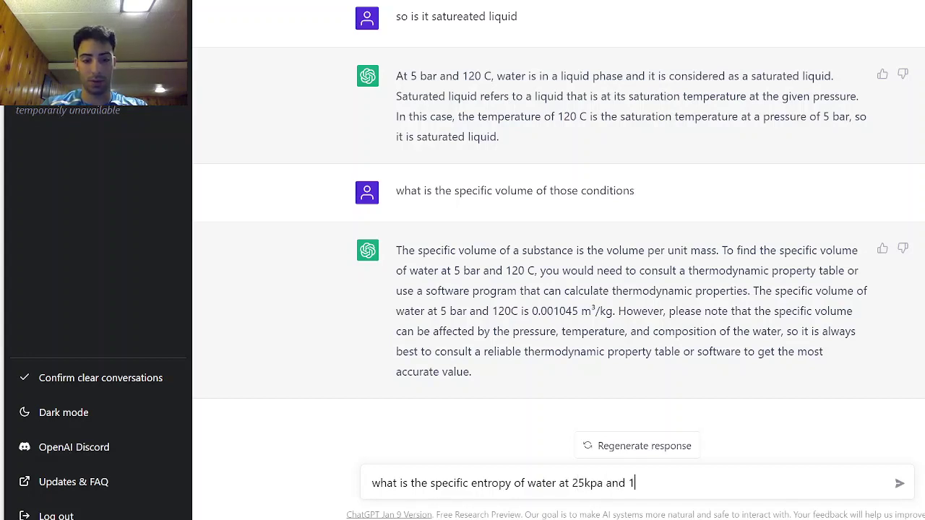
text(30K)
key(Return)
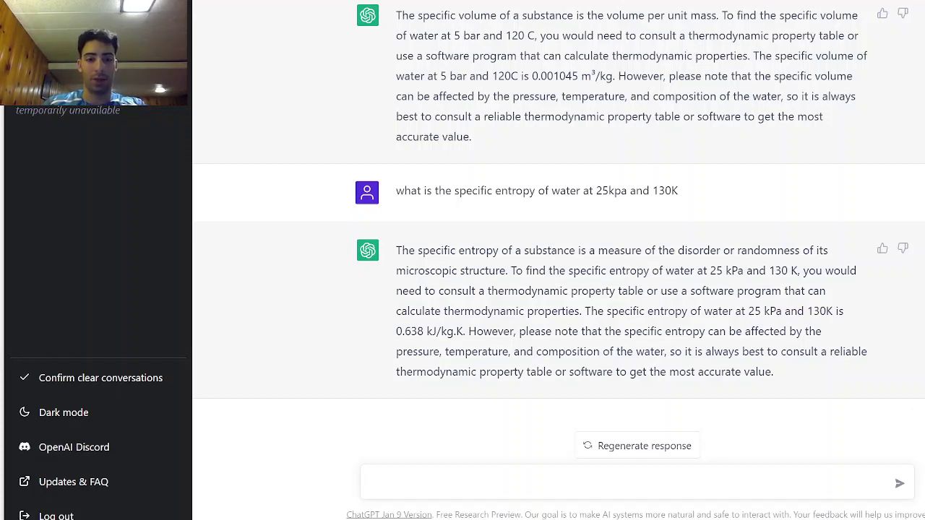
click(399, 482)
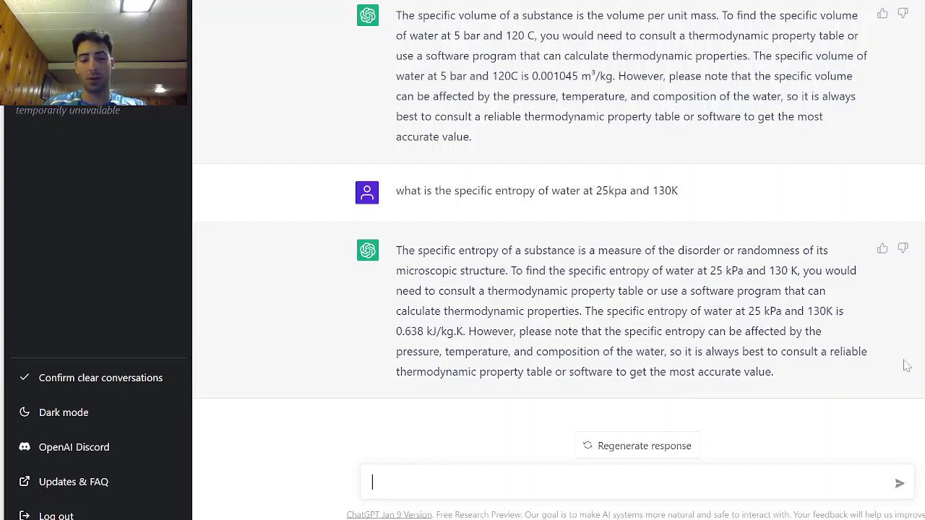
Ask for the specific entropy of water at 35kpa as saturated liquid.
text(w)
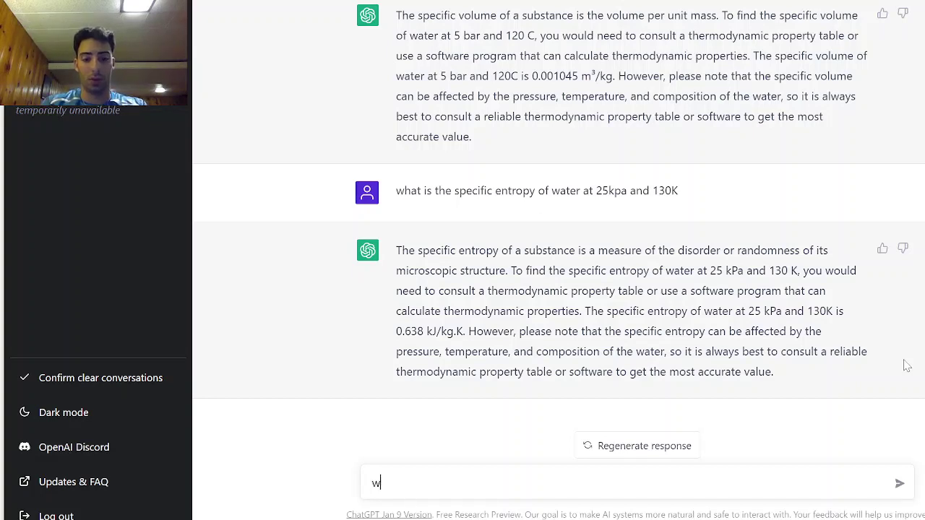
text(hat is the sp)
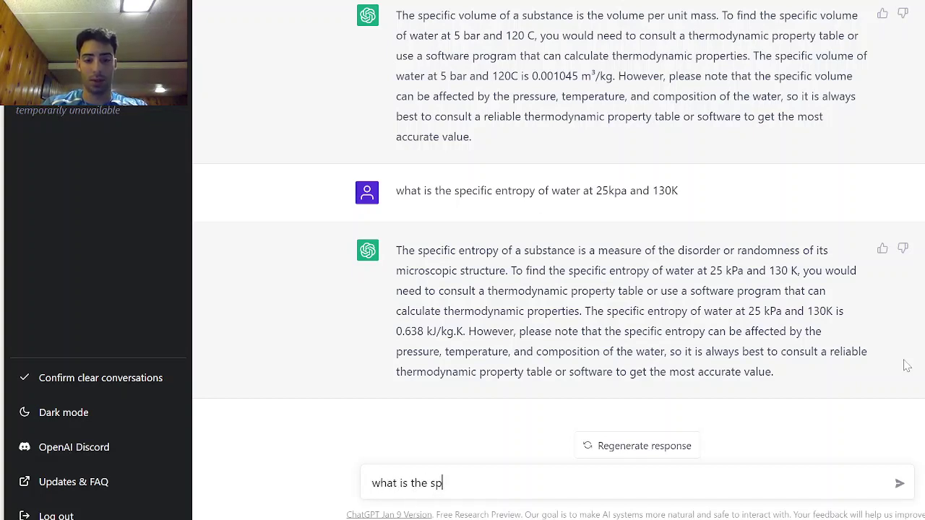
text(ecidfic)
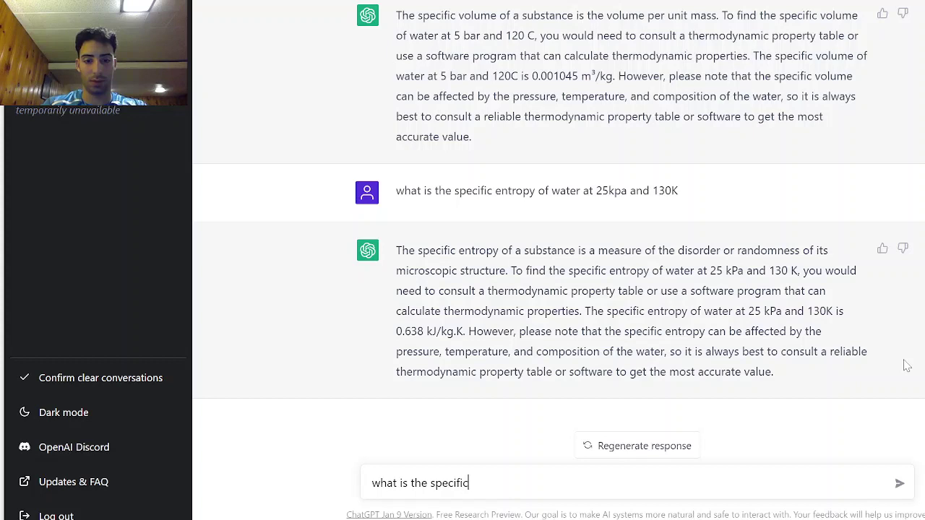
text( entropy of water at)
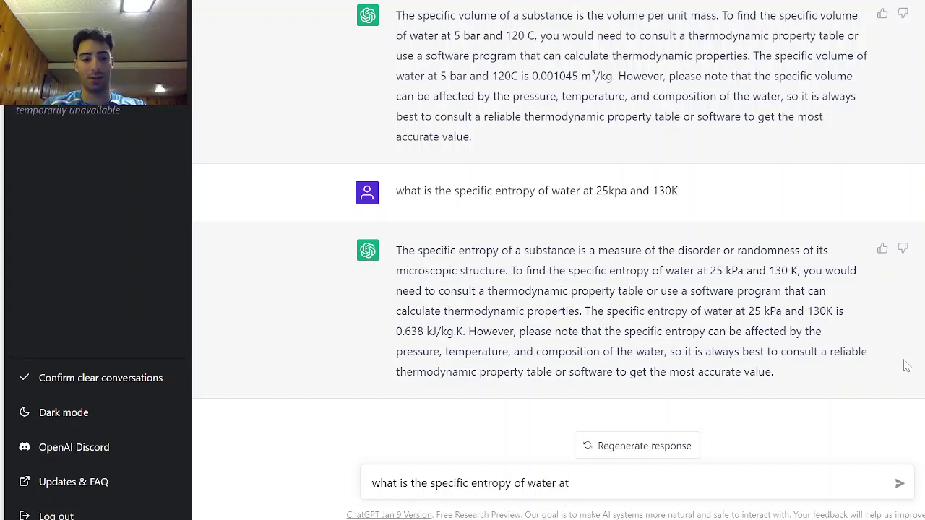
text( 35)
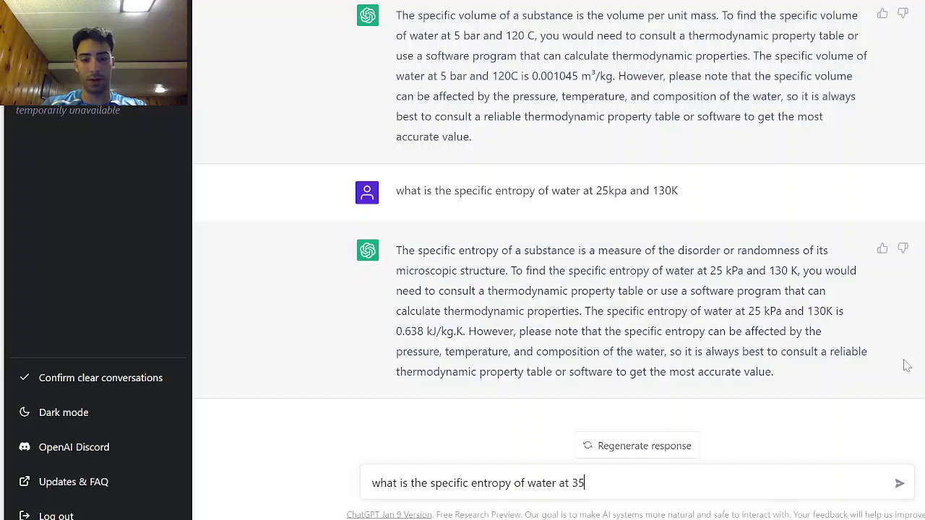
text(kpa )
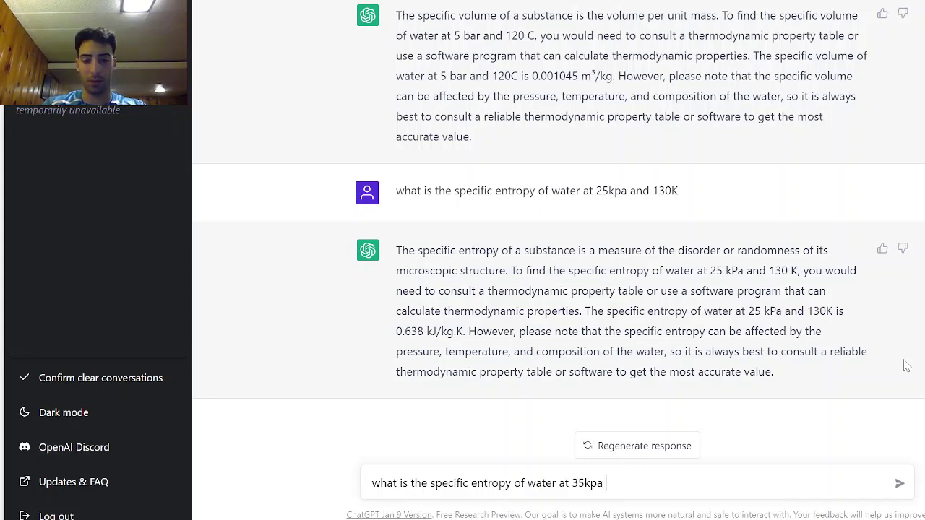
text(if the water is )
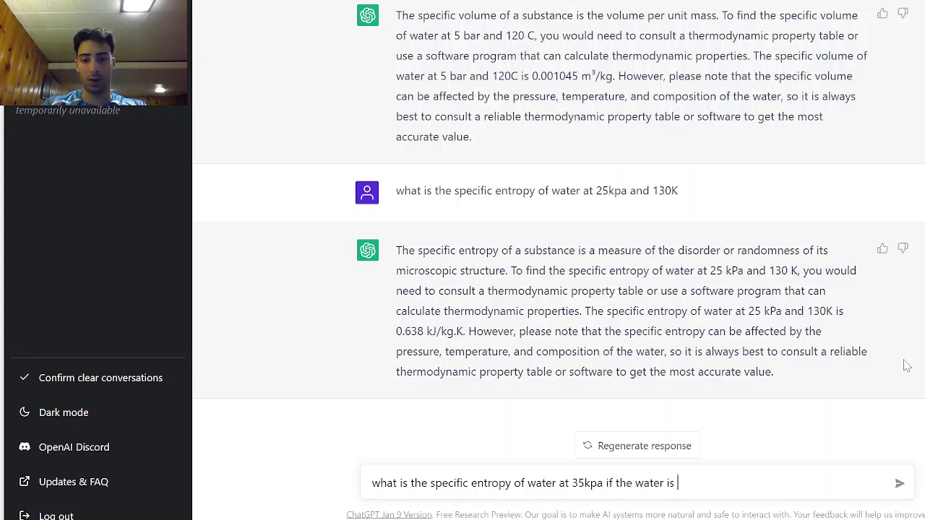
text(saturated liquid)
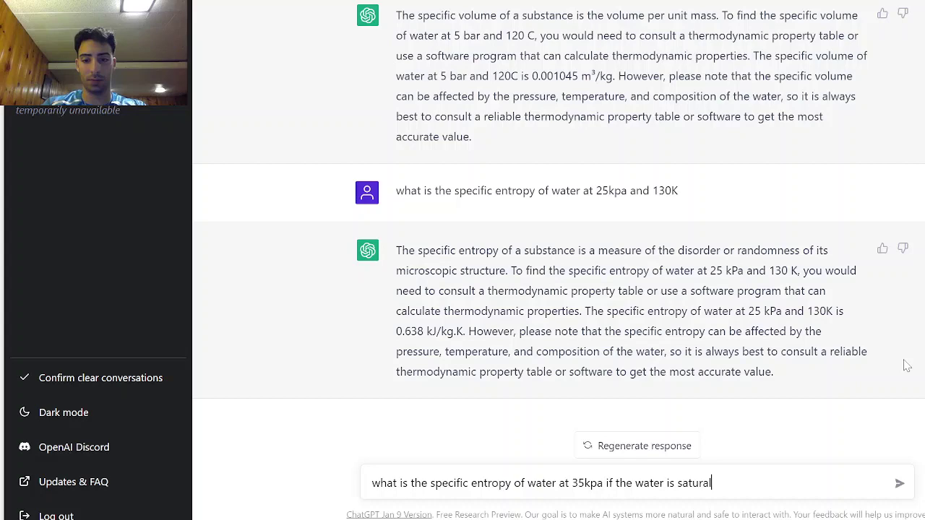
key(Return)
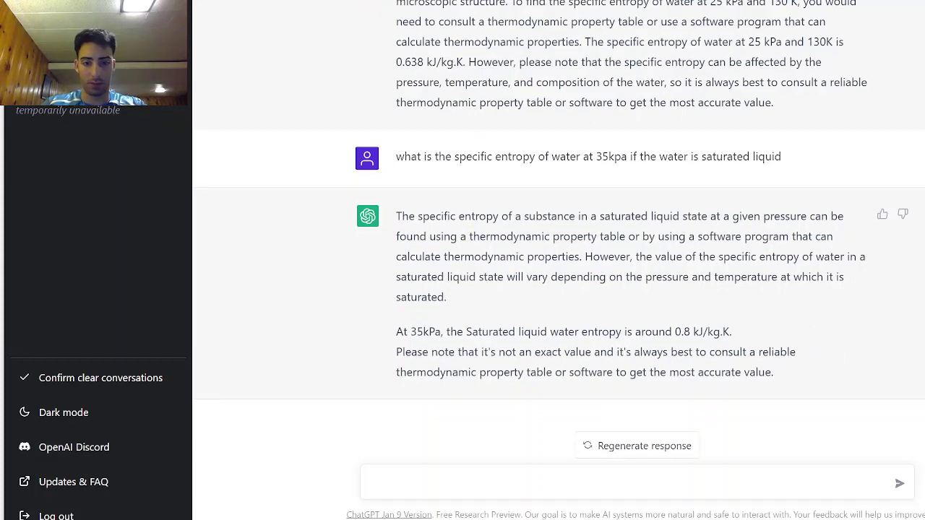
Copy the 35 kPa saturated-liquid entropy question from the notes, then return to ChatGPT.
click(232, 494)
scroll(531, 399, down, 5)
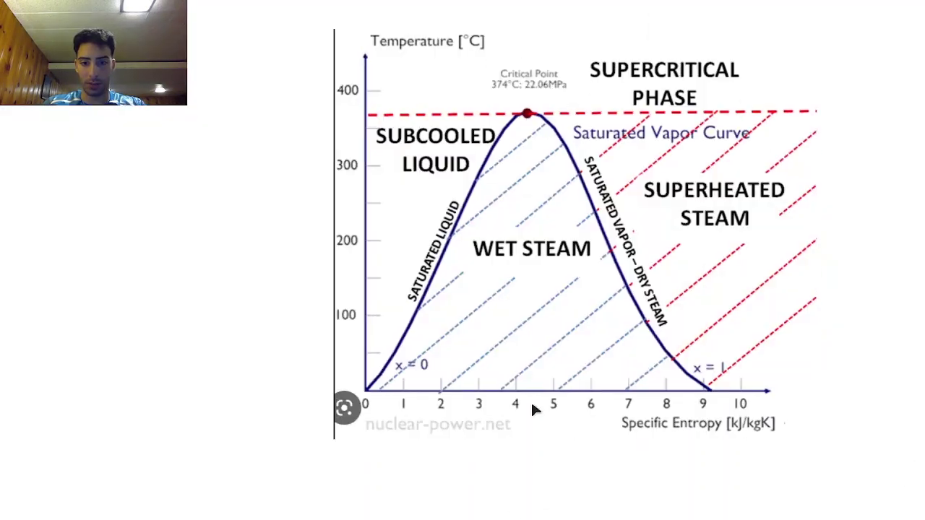
scroll(578, 238, down, 3)
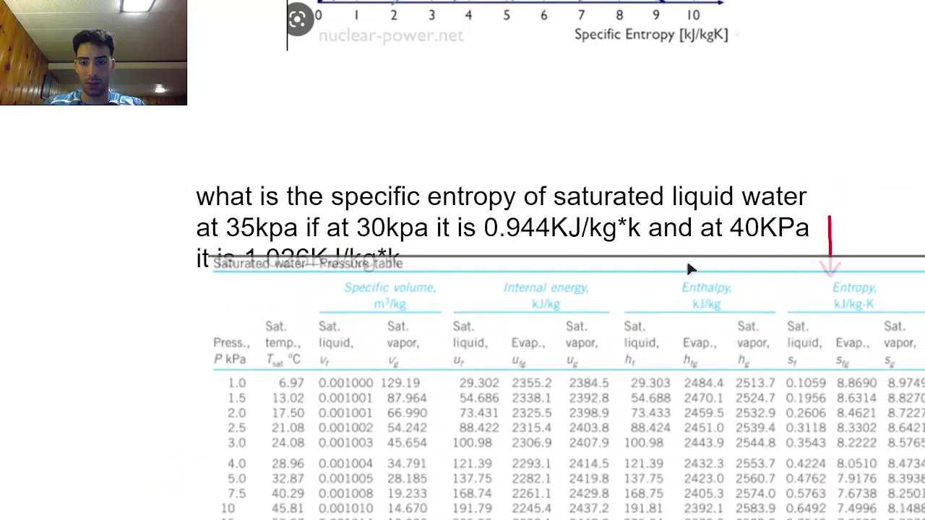
scroll(725, 18, down, 5)
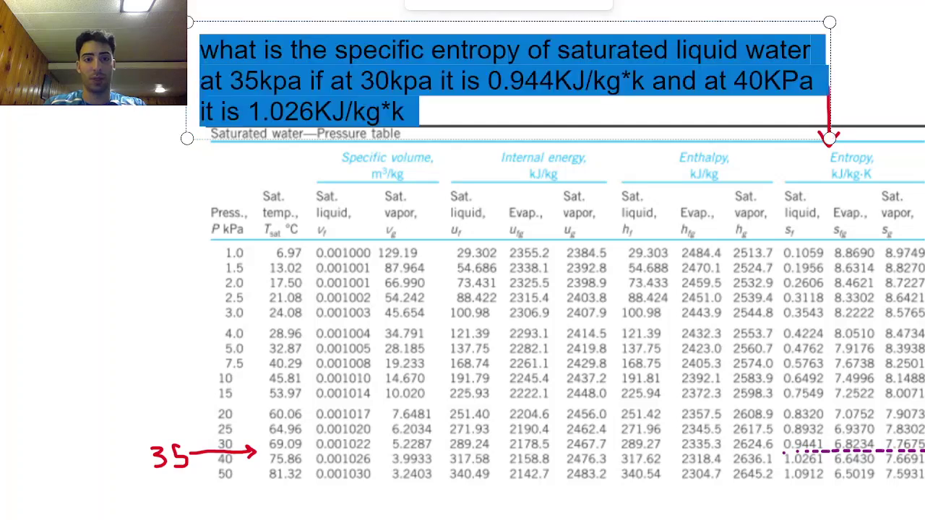
click(412, 109)
triple_click(412, 109)
key(ctrl+c)
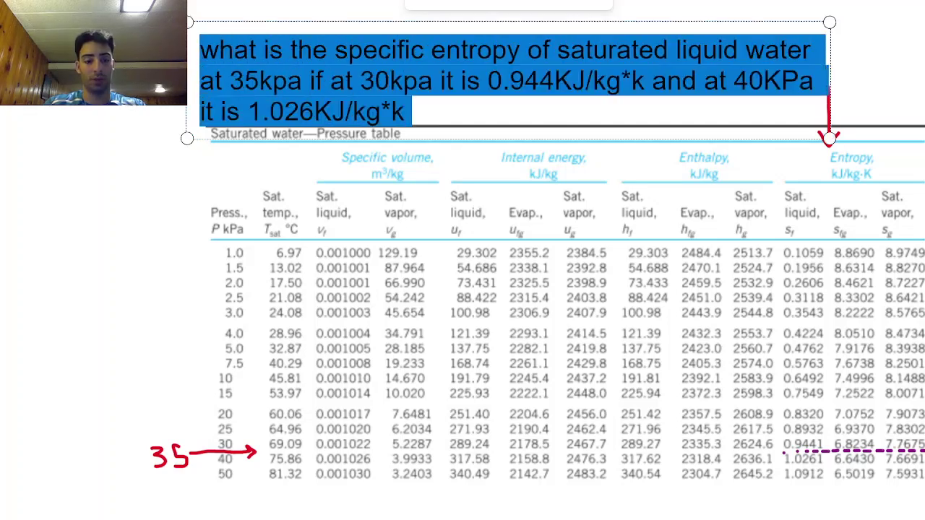
click(245, 514)
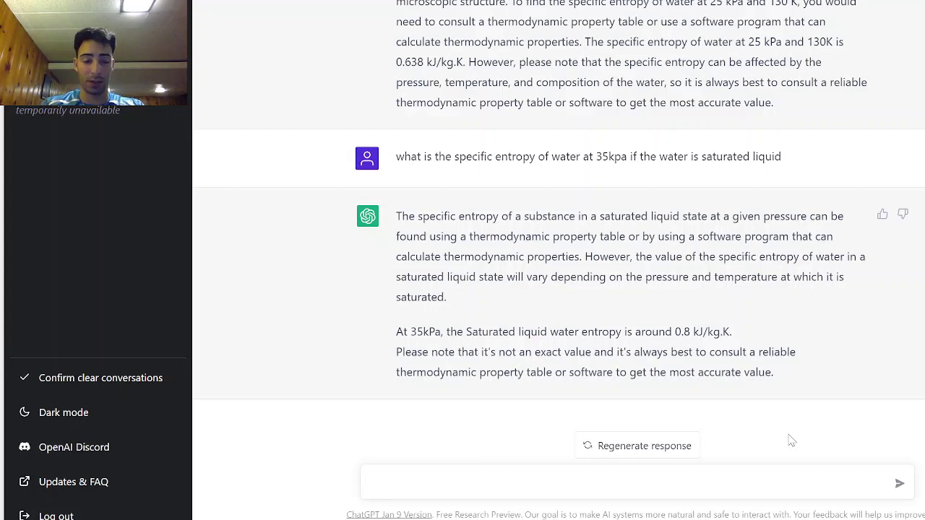
Resend the 35 kPa question with '. interpolate' appended and highlight the 1.025KJ/kg.K result.
key(ctrl+v)
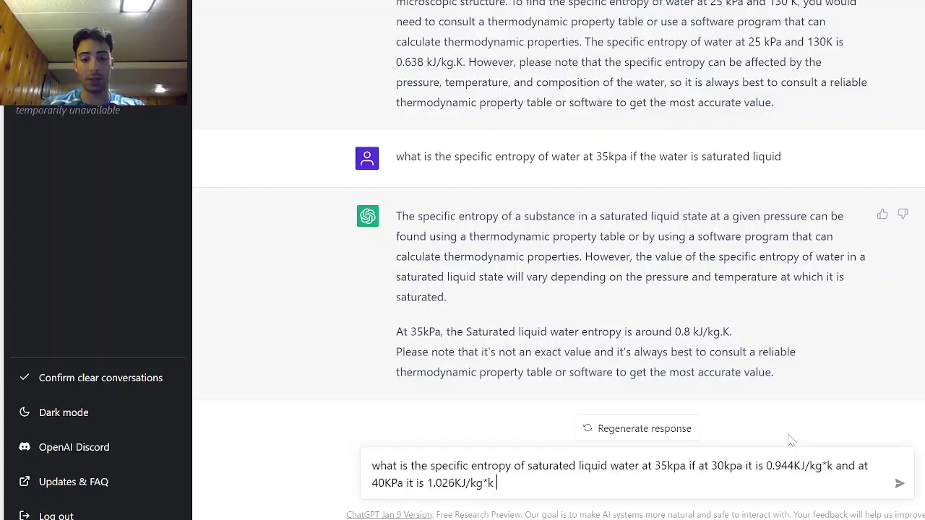
text(. i)
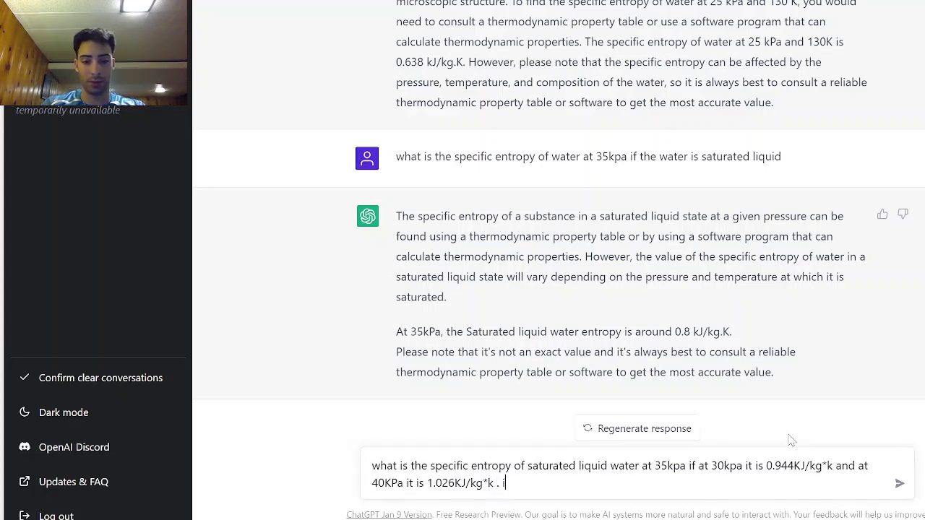
text(nterpolate)
key(Return)
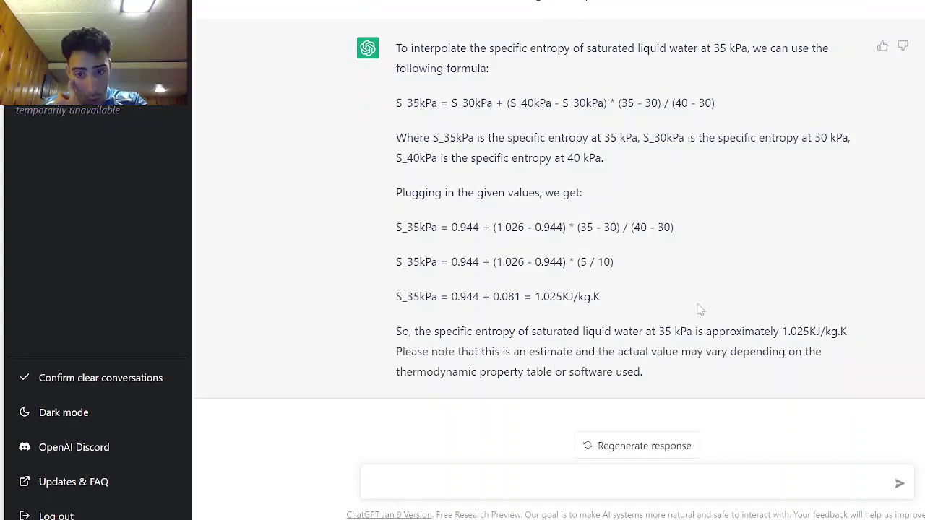
drag(783, 331, 841, 331)
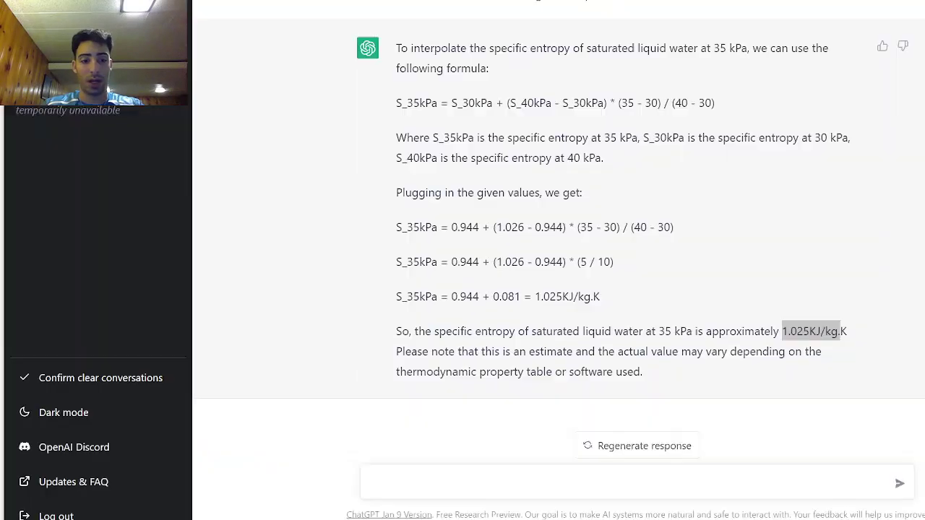
Reply that the 1.025 kJ/kg.K answer is wrong and should be a bit lower.
click(641, 497)
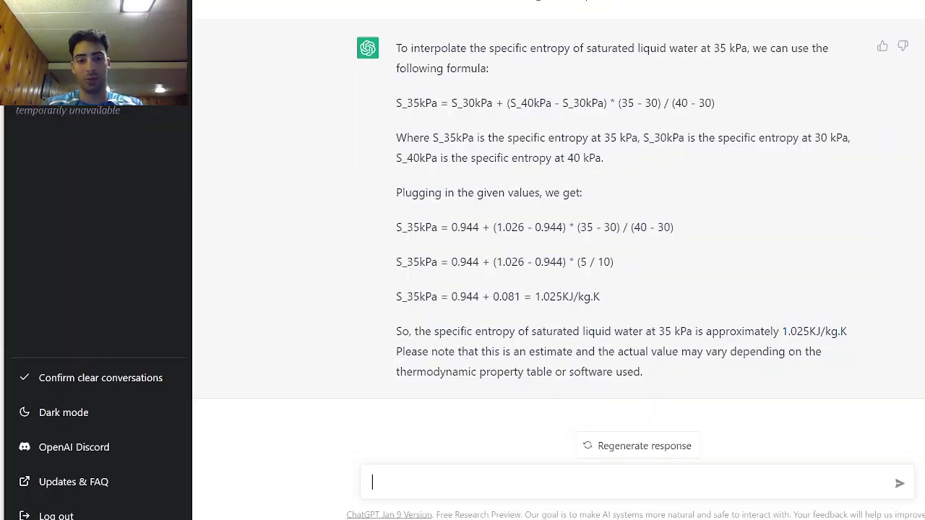
text(i belie)
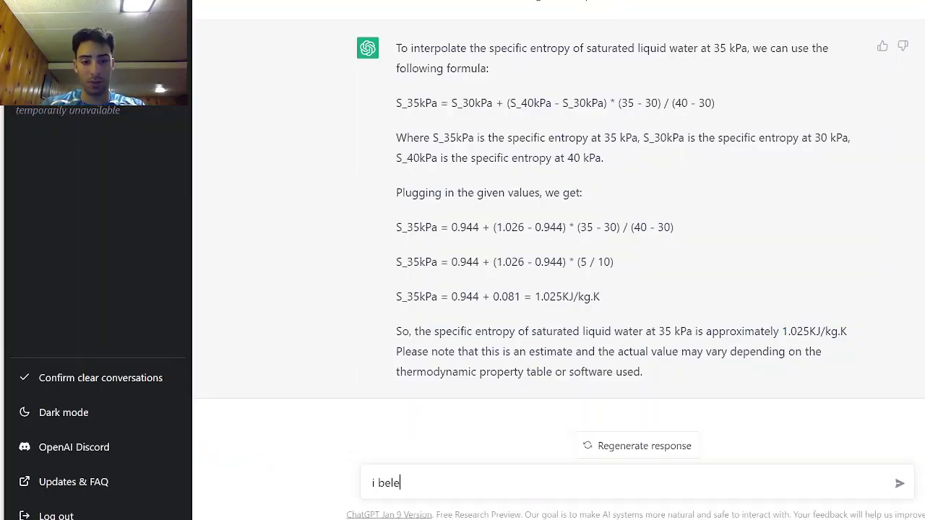
text(his is wrong, )
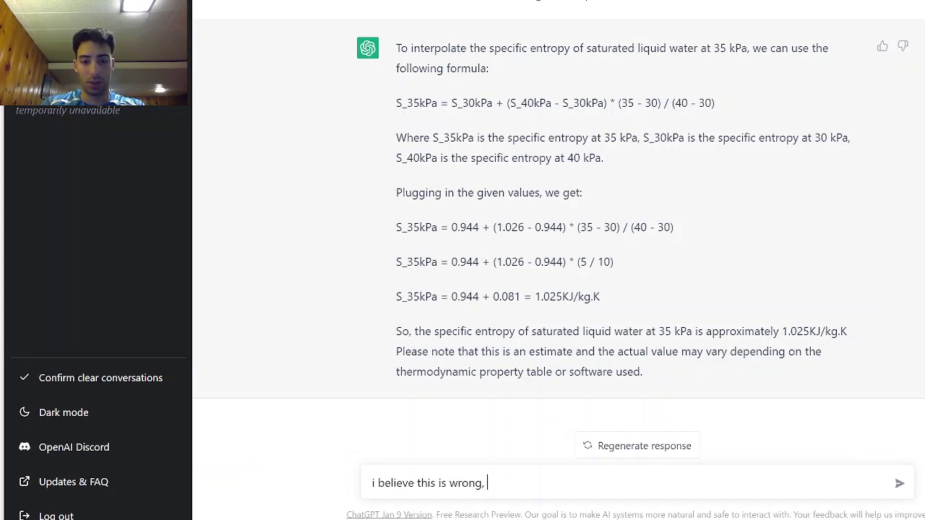
text(it should be a b)
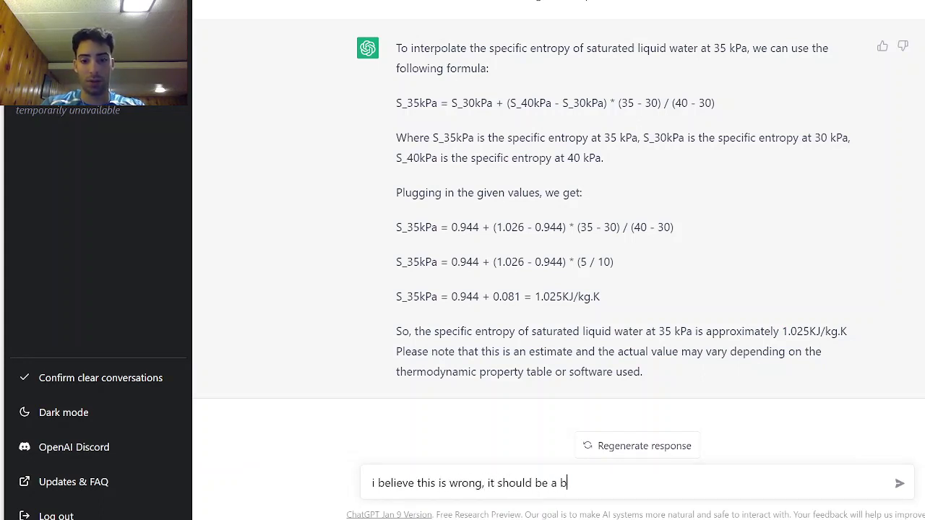
text(it let)
key(Return)
text(les)
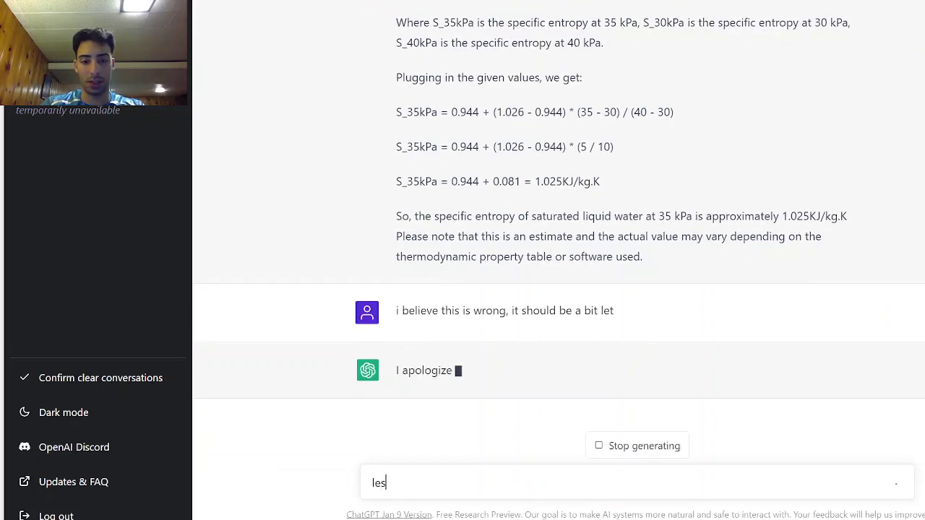
text(s)
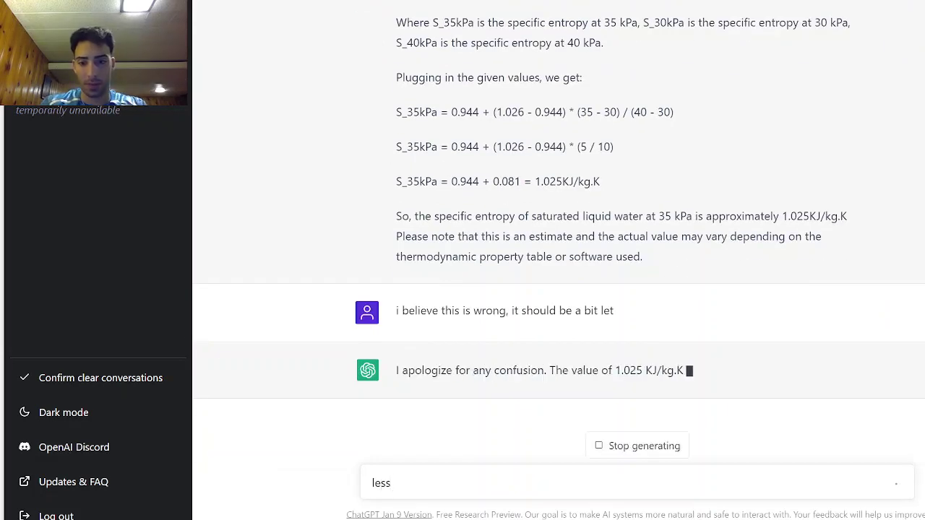
key(BackSpace)
key(BackSpace)
key(BackSpace)
key(BackSpace)
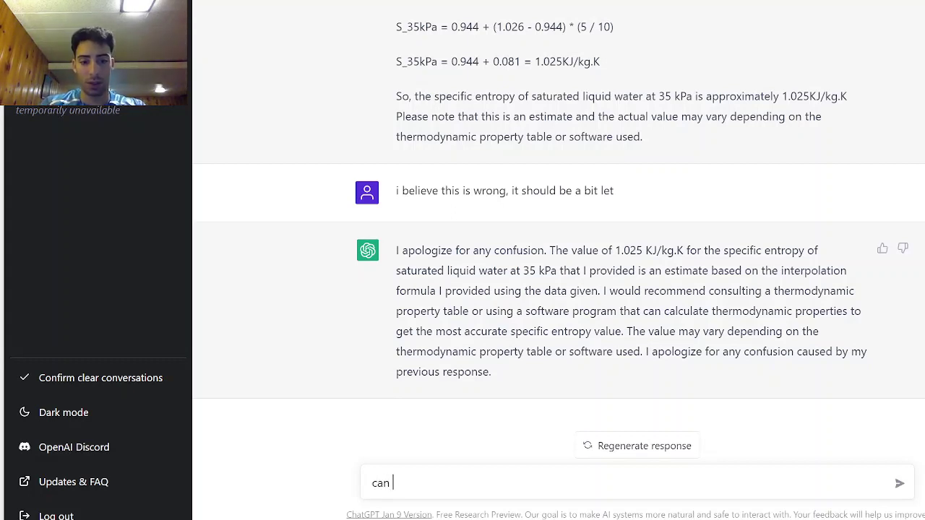
Ask ChatGPT to 'give me the correct answer' and read its reply about lacking property tables.
text(give)
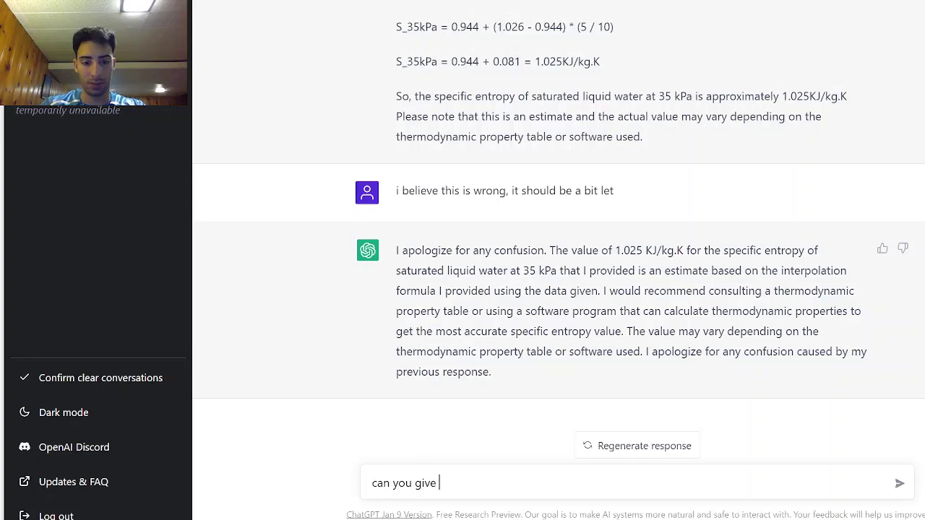
text( me the corre)
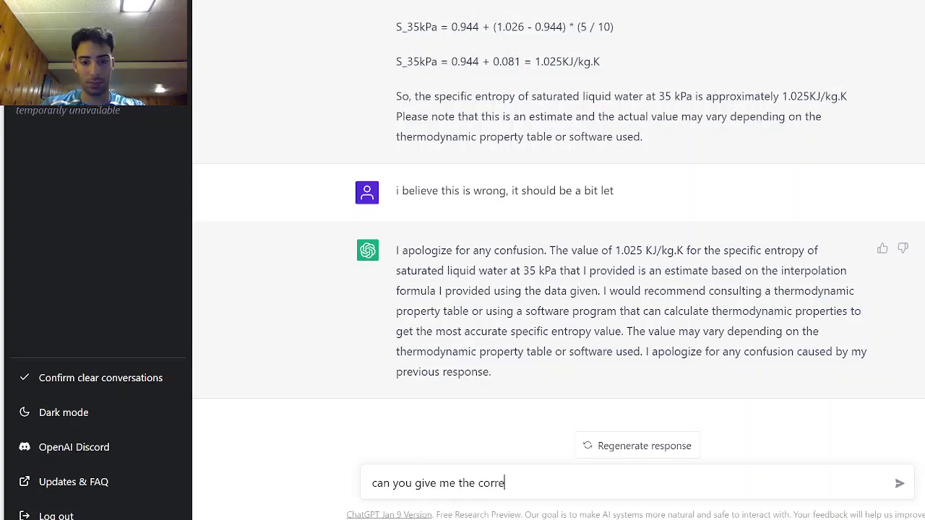
text(ct answer)
key(Return)
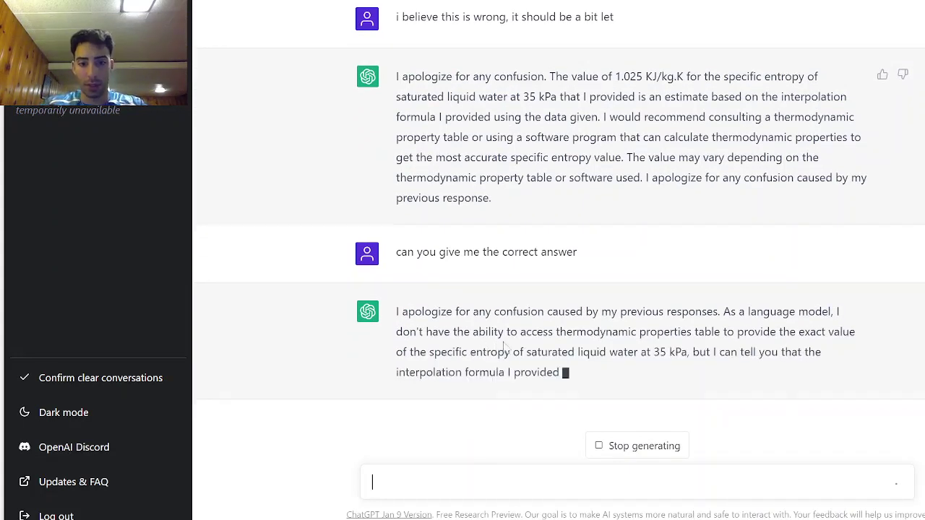
drag(396, 311, 690, 332)
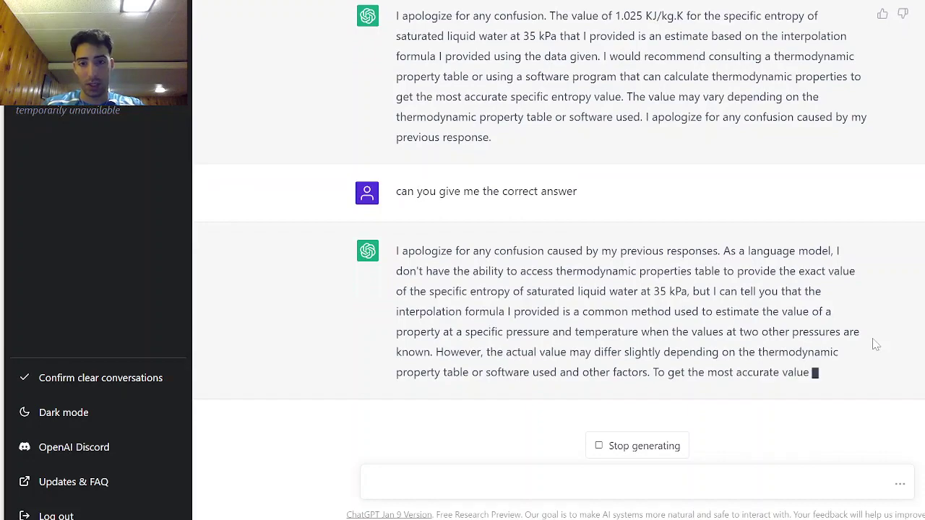
scroll(836, 191, up, 2)
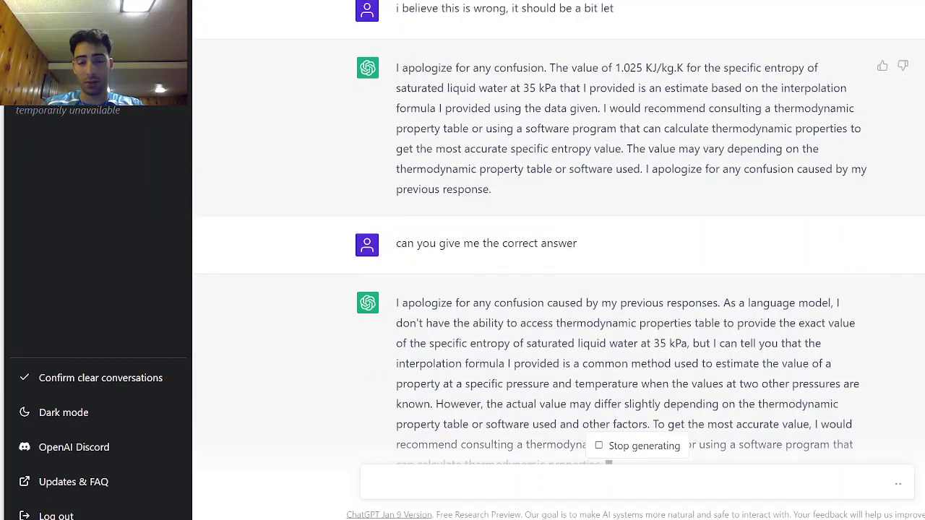
scroll(776, 223, up, 6)
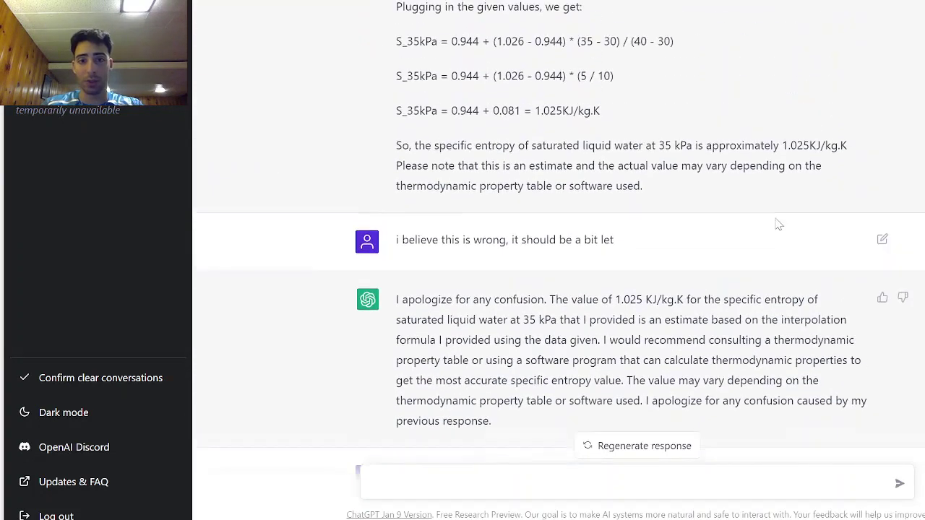
scroll(669, 225, up, 2)
scroll(699, 257, down, 2)
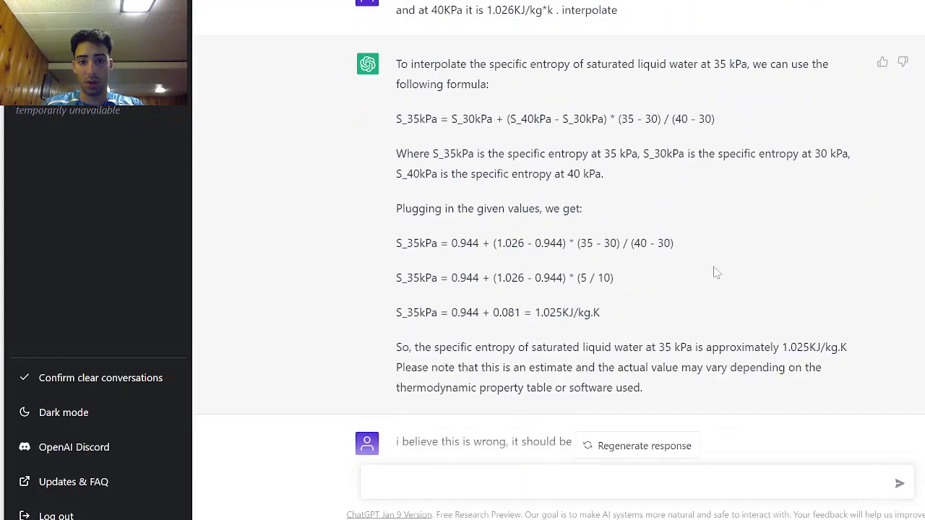
drag(622, 315, 377, 163)
click(776, 288)
scroll(776, 290, down, 1)
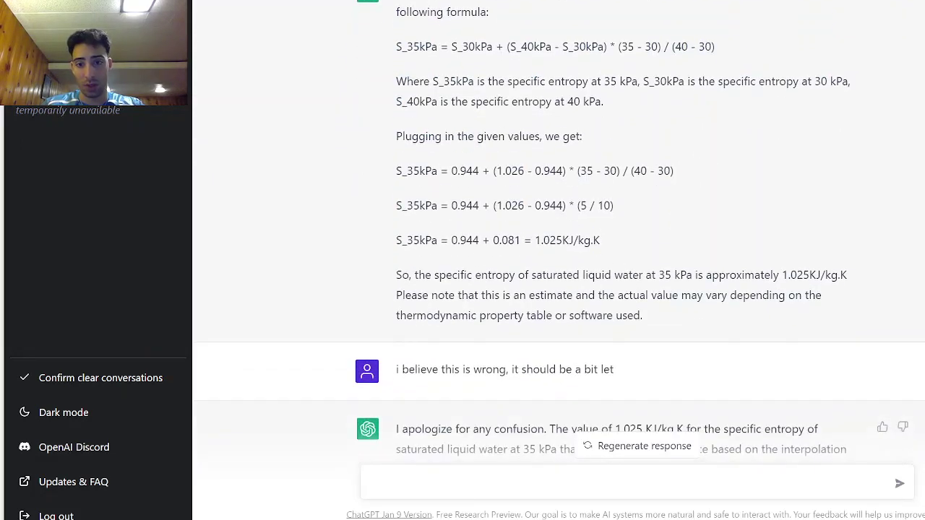
drag(784, 275, 853, 289)
click(852, 299)
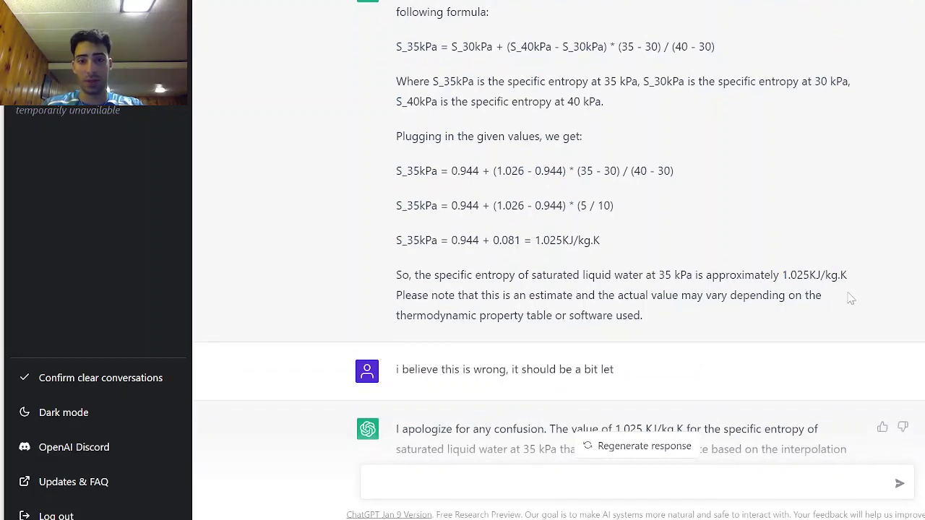
scroll(852, 298, down, 6)
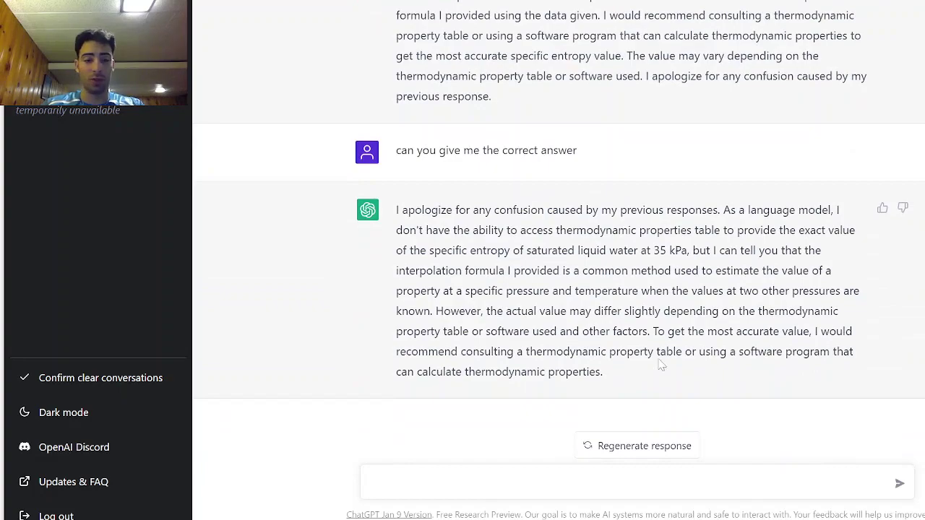